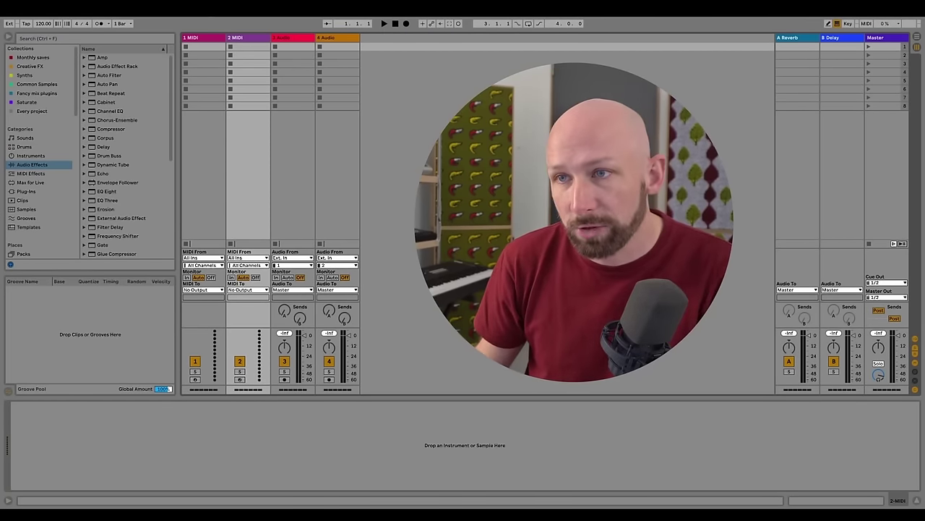
# Look through the two MIDI tracks, the two audio tracks and the reverb return by selecting them in turn
pyautogui.click(203, 210)
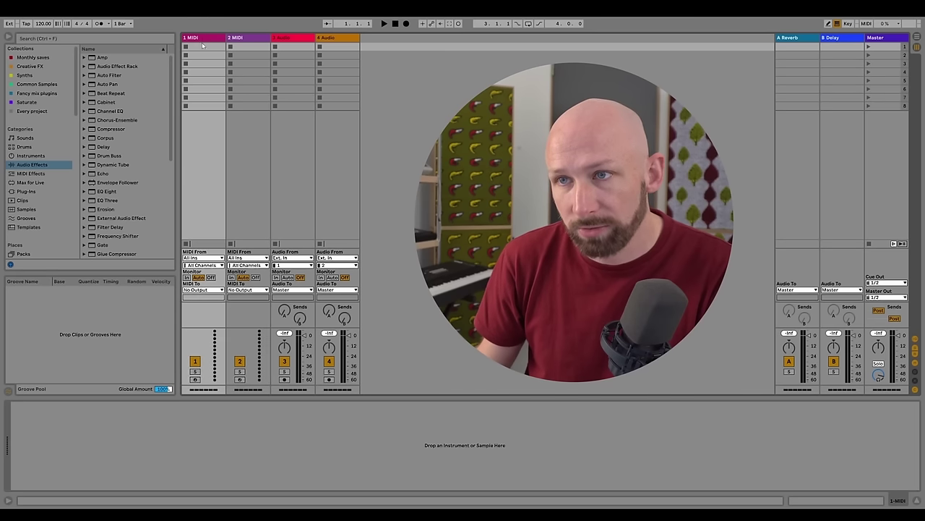
pyautogui.click(242, 151)
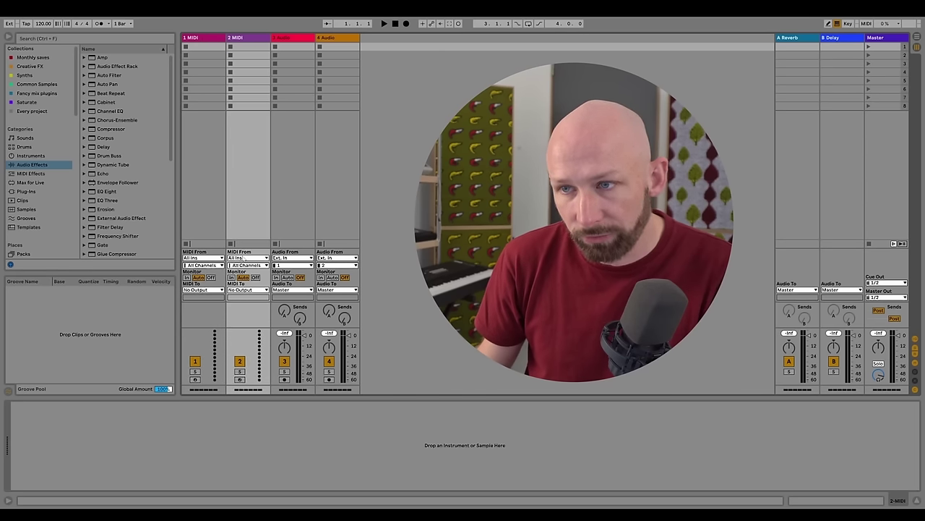
pyautogui.click(290, 173)
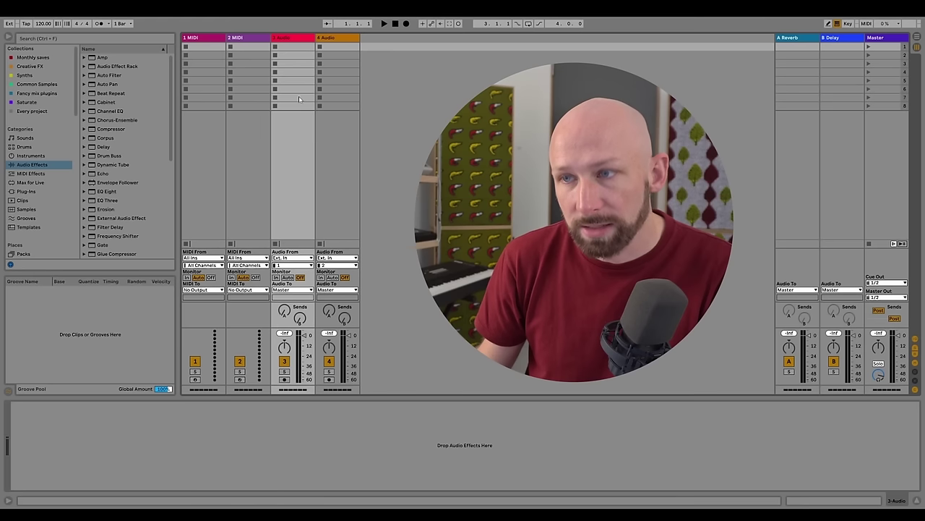
pyautogui.click(337, 46)
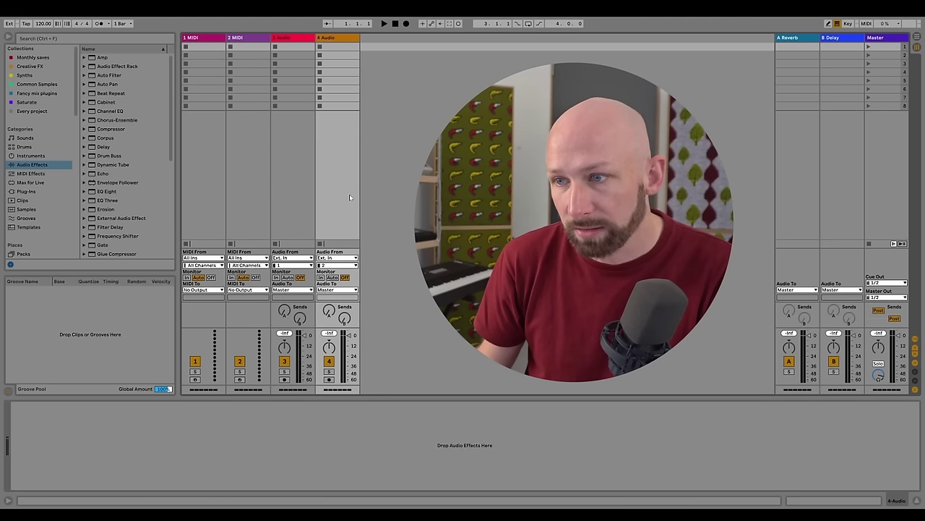
pyautogui.press('Right')
pyautogui.press('Right')
pyautogui.press('Right')
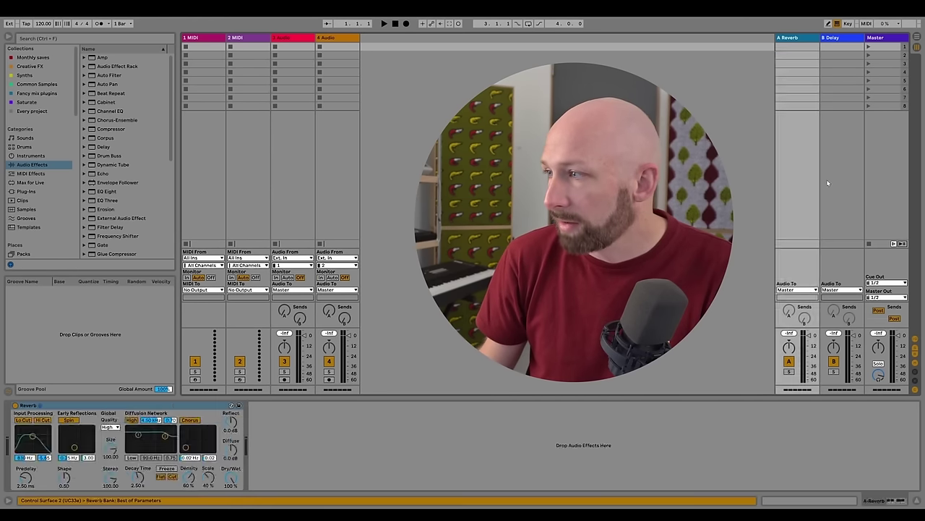
pyautogui.click(337, 181)
pyautogui.click(220, 174)
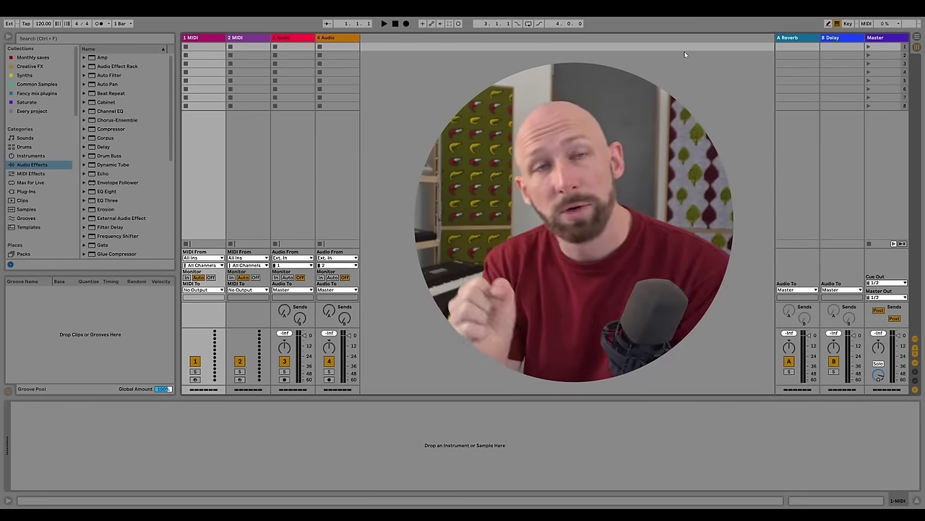
pyautogui.click(256, 169)
pyautogui.click(293, 172)
pyautogui.click(335, 173)
pyautogui.click(301, 175)
pyautogui.click(248, 188)
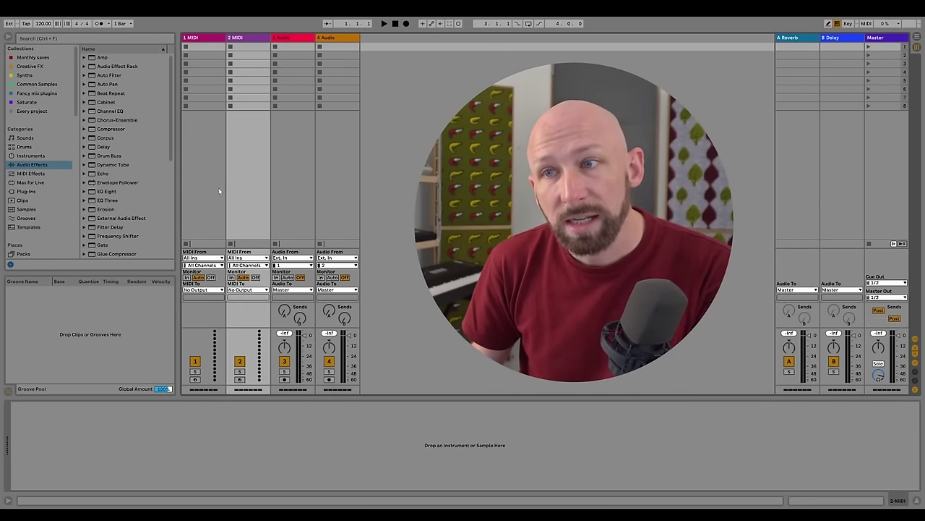
pyautogui.click(218, 187)
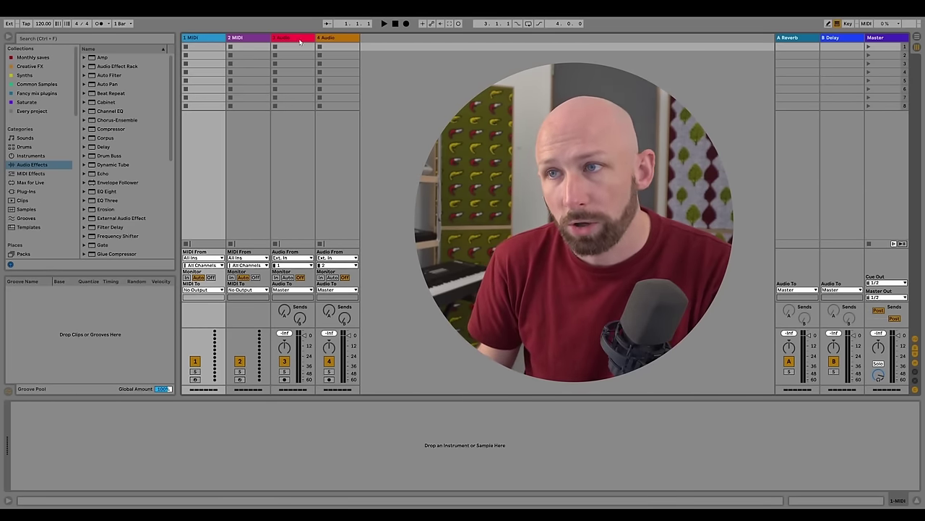
pyautogui.click(298, 37)
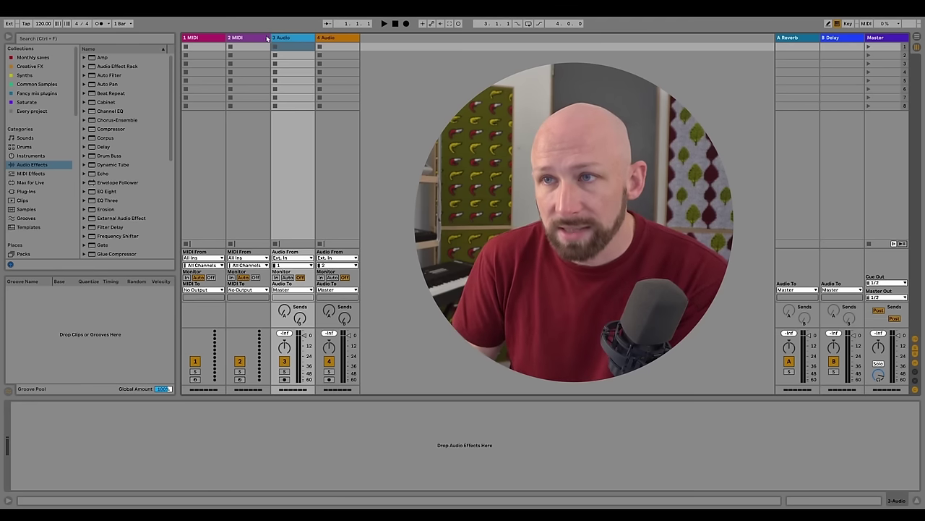
# Delete both MIDI tracks from the set
pyautogui.click(254, 132)
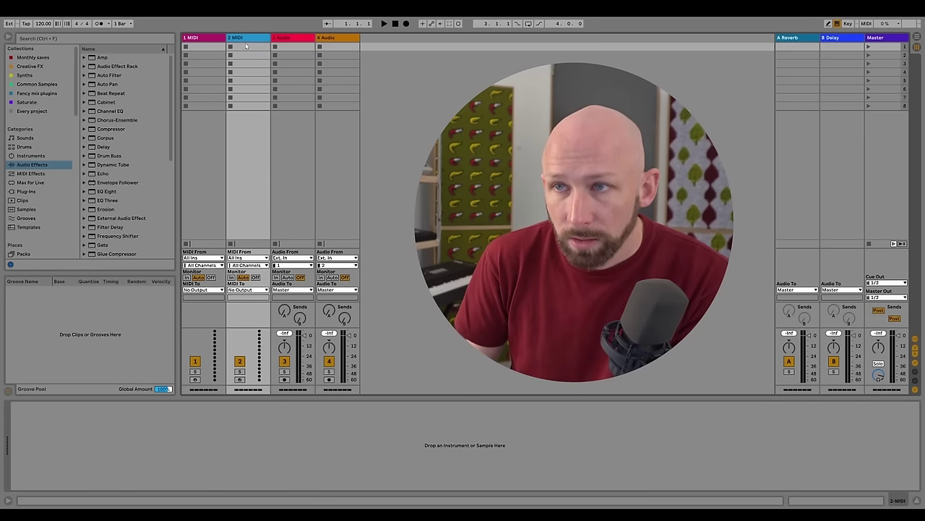
pyautogui.press('Delete')
pyautogui.click(202, 42)
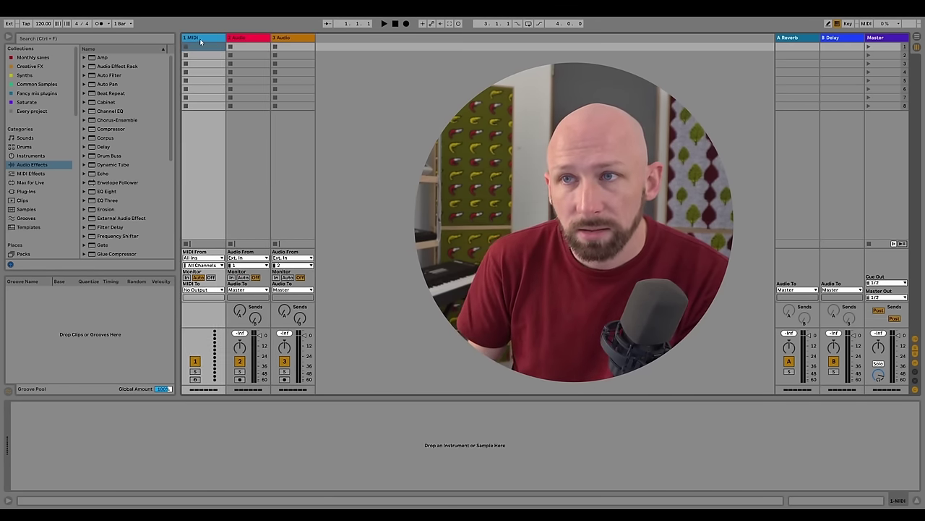
pyautogui.press('Delete')
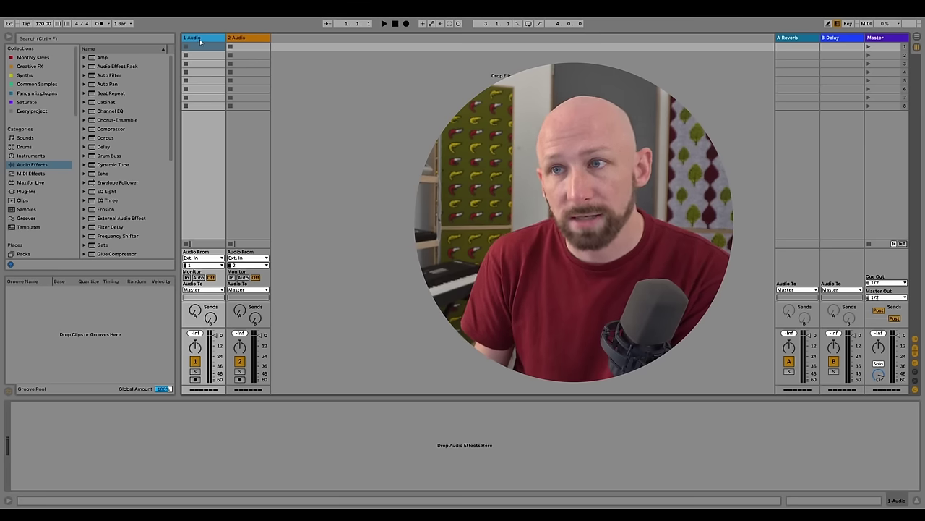
# Undo and redo the last MIDI track deletion several times, ending with the track deleted
pyautogui.hotkey('ctrl', 'z')
pyautogui.hotkey('ctrl', 'y')
pyautogui.hotkey('ctrl', 'z')
pyautogui.hotkey('ctrl', 'y')
pyautogui.hotkey('ctrl', 'z')
pyautogui.hotkey('ctrl', 'y')
pyautogui.hotkey('ctrl', 'z')
pyautogui.hotkey('ctrl', 'y')
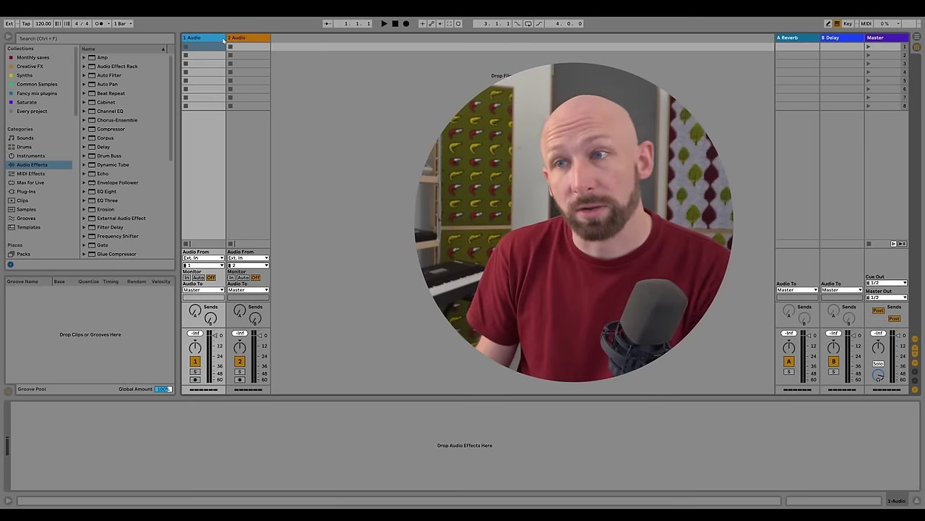
# Insert a new audio track after 2 Audio
pyautogui.click(248, 40)
pyautogui.rightClick(257, 42)
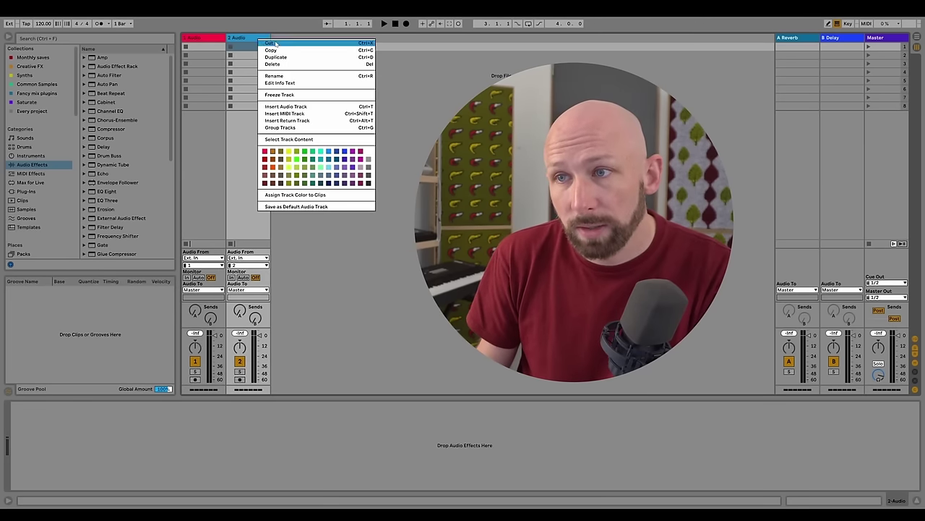
pyautogui.click(315, 107)
# Insert eight more audio tracks after the third audio track
pyautogui.rightClick(305, 41)
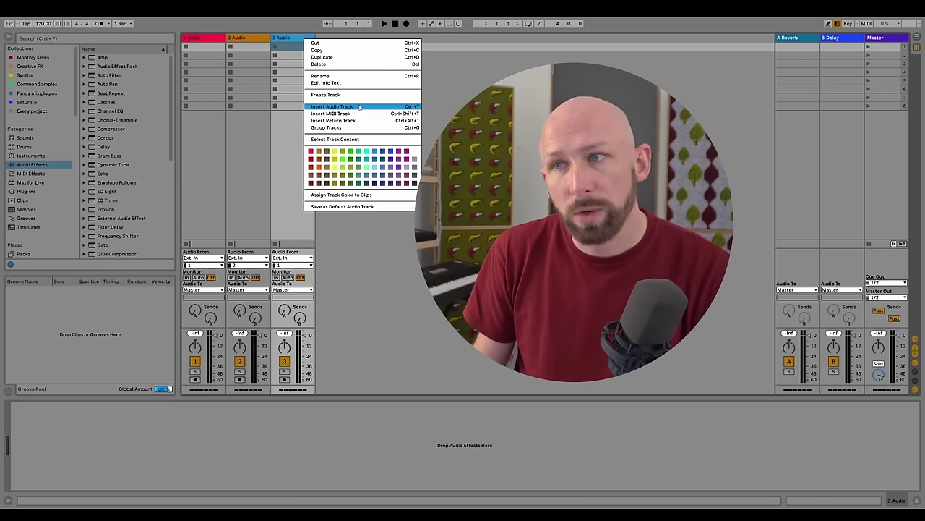
pyautogui.click(364, 108)
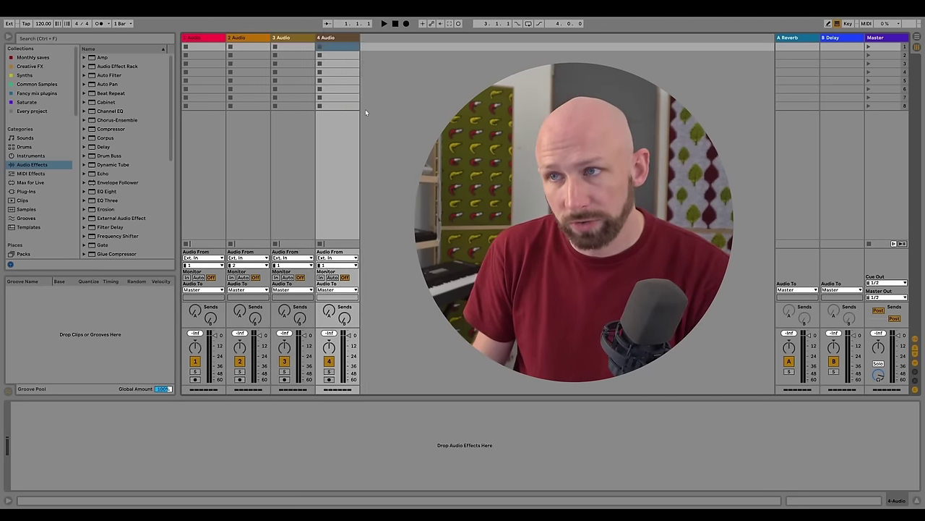
pyautogui.hotkey('ctrl', 't')
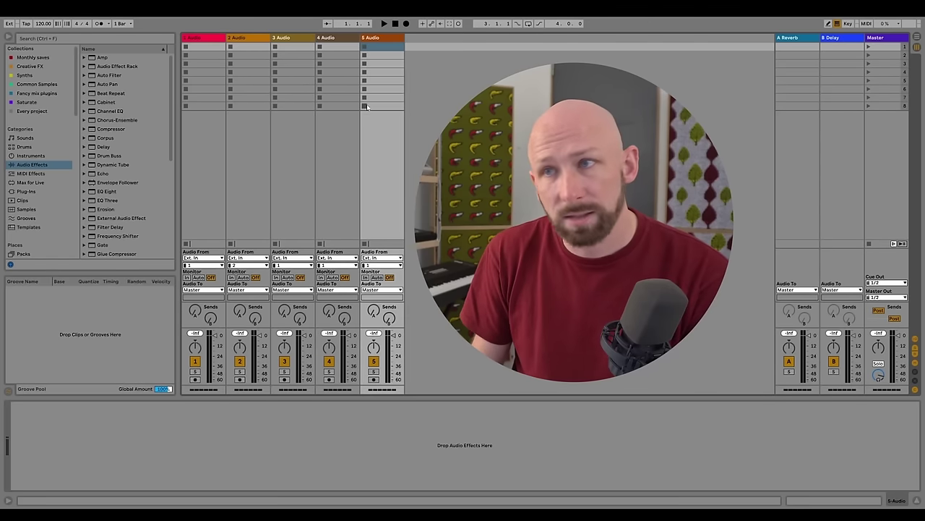
pyautogui.hotkey('ctrl', 't')
pyautogui.hotkey('ctrl', 't')
pyautogui.hotkey('ctrl', 't')
pyautogui.hotkey('ctrl', 't')
pyautogui.hotkey('ctrl', 't')
pyautogui.hotkey('ctrl', 't')
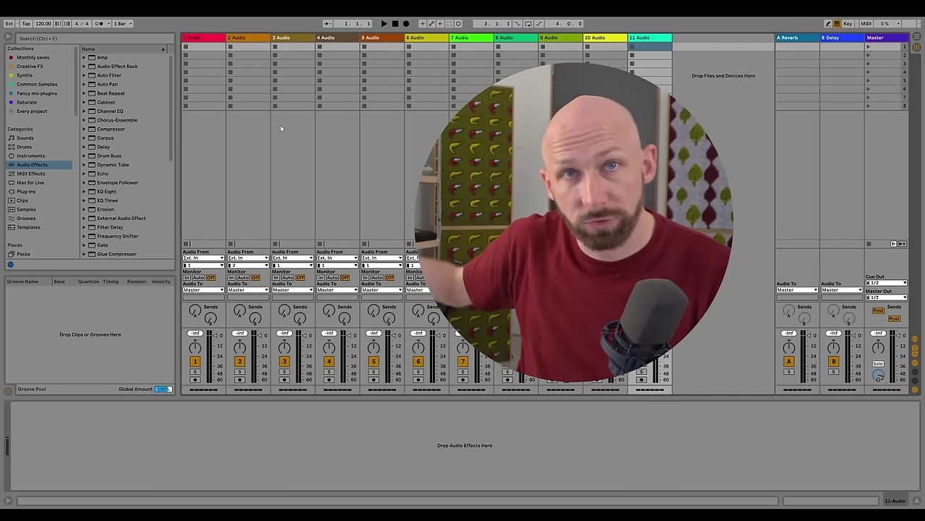
# Select audio tracks 4 through 11 together and delete them
pyautogui.click(342, 38)
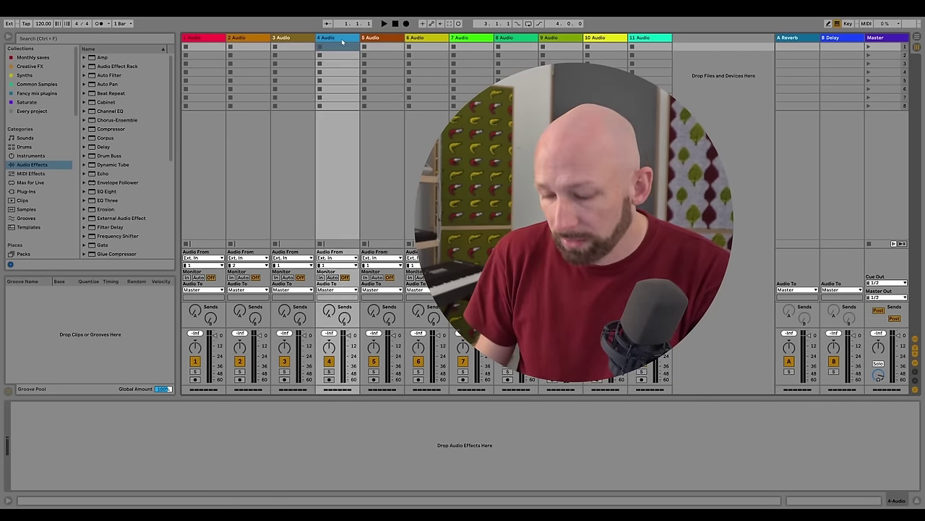
pyautogui.keyDown('shift'); pyautogui.click(637, 40); pyautogui.keyUp('shift')
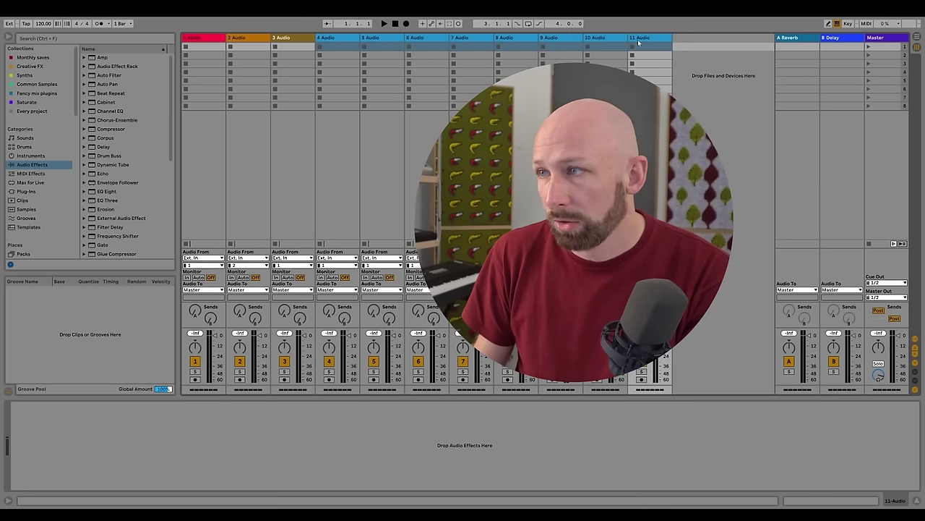
pyautogui.press('Delete')
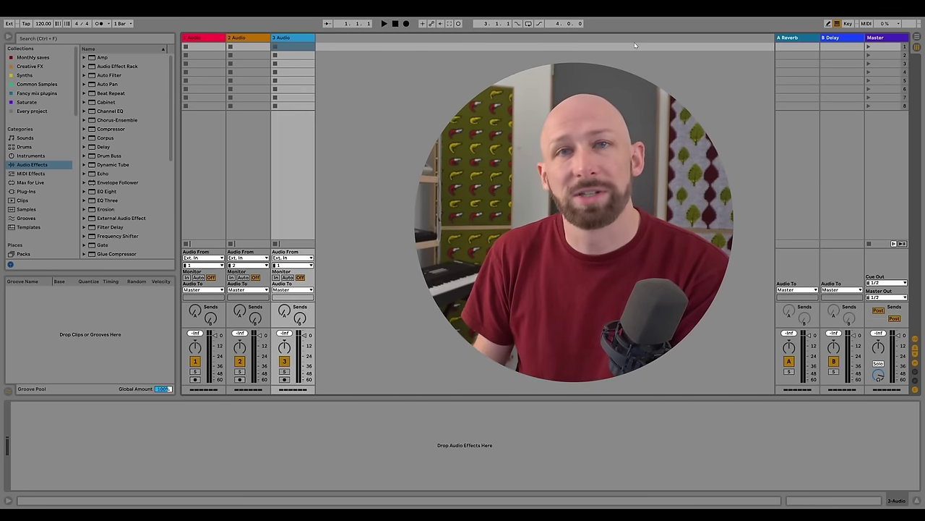
# Delete the Reverb and Delay return tracks
pyautogui.press('Left')
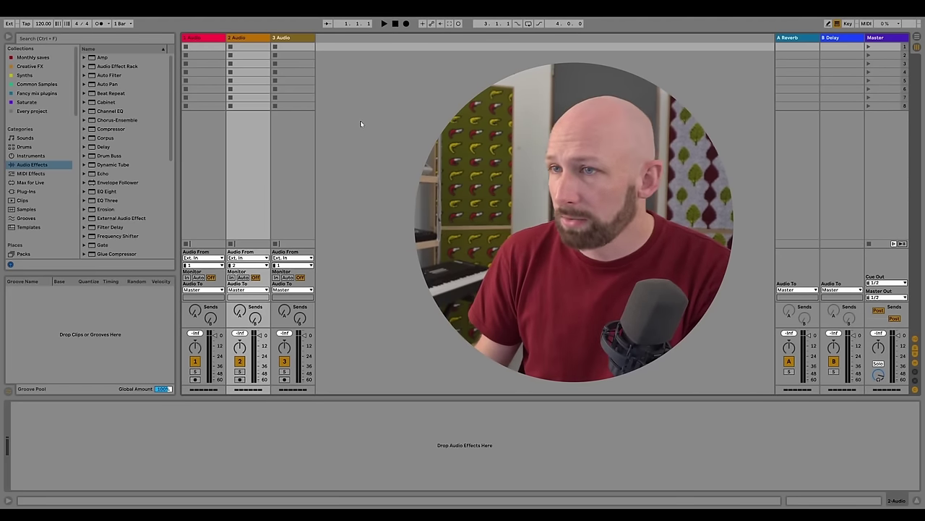
pyautogui.click(794, 144)
pyautogui.press('Right')
pyautogui.press('Left')
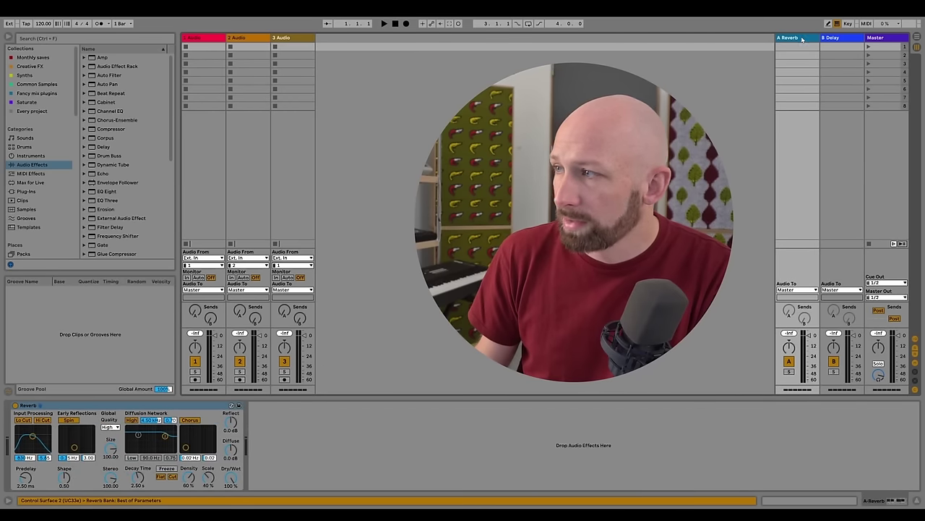
pyautogui.click(790, 39)
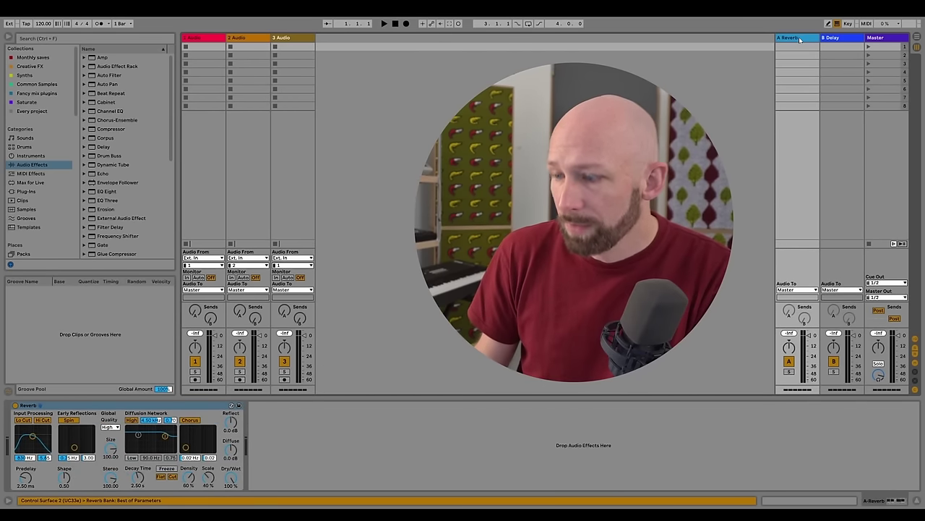
pyautogui.press('Delete')
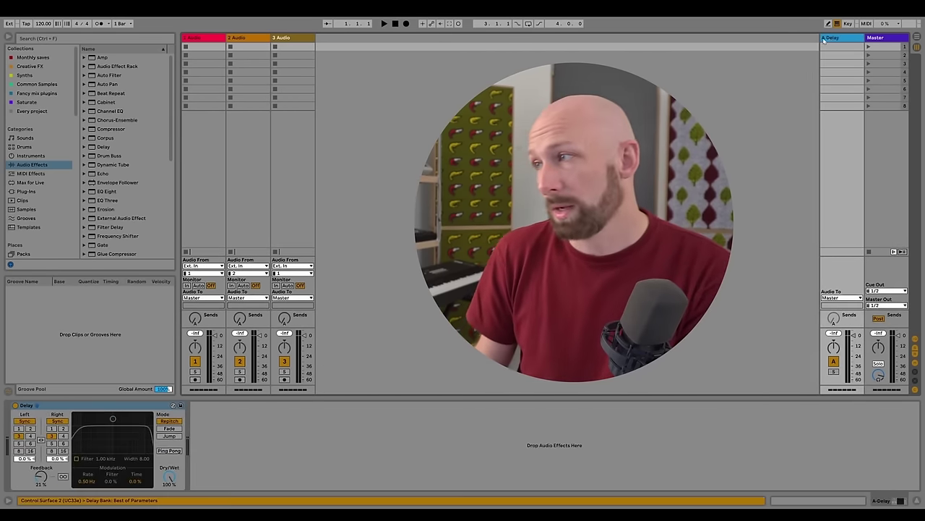
pyautogui.press('Delete')
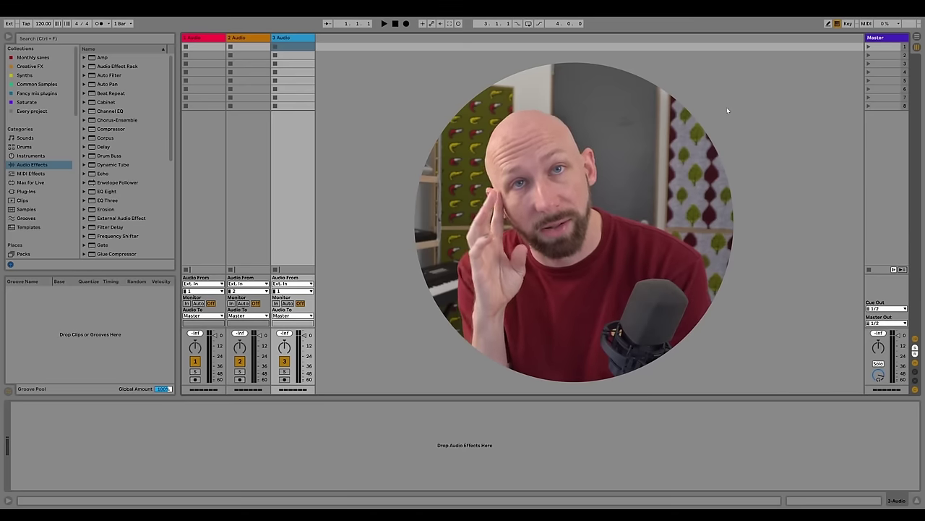
# Look over the three audio tracks and the Master, and adjust the first audio track's volume
pyautogui.click(203, 37)
pyautogui.click(246, 37)
pyautogui.click(290, 36)
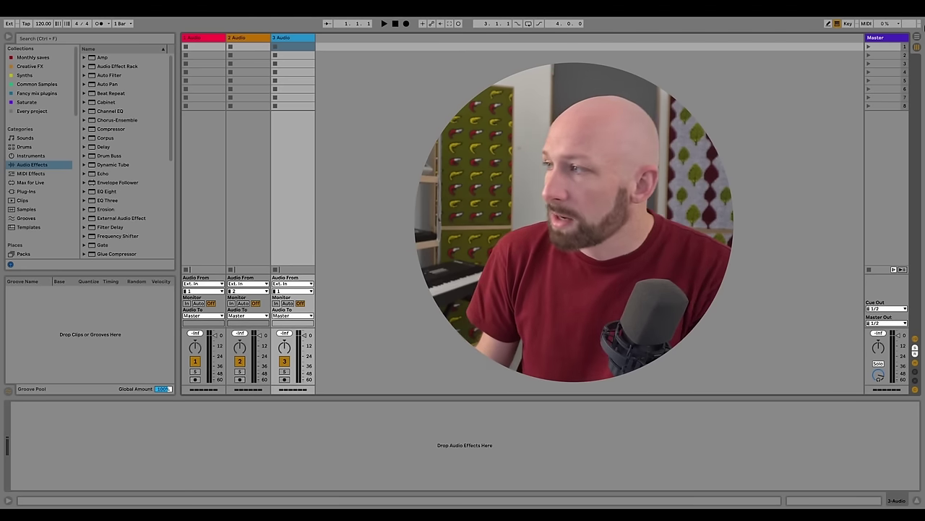
pyautogui.click(886, 39)
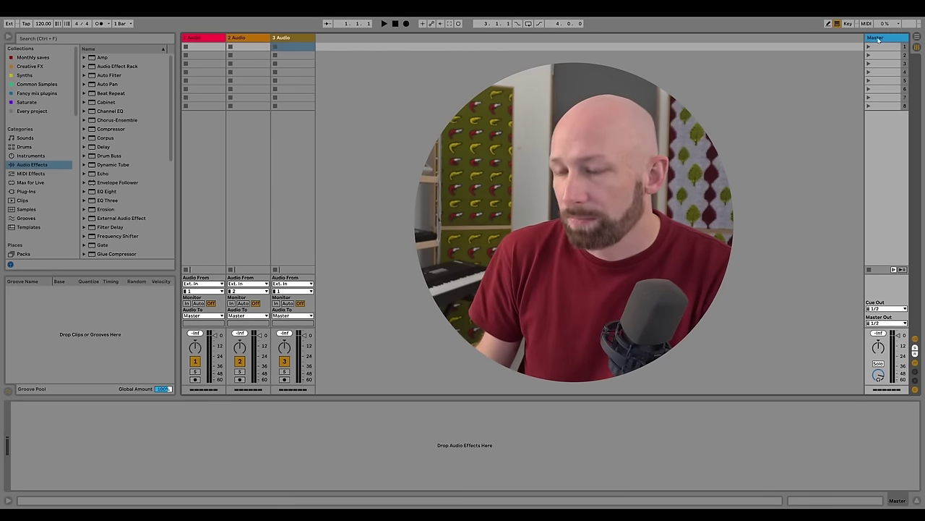
pyautogui.moveTo(215, 337); pyautogui.dragTo(214, 342)
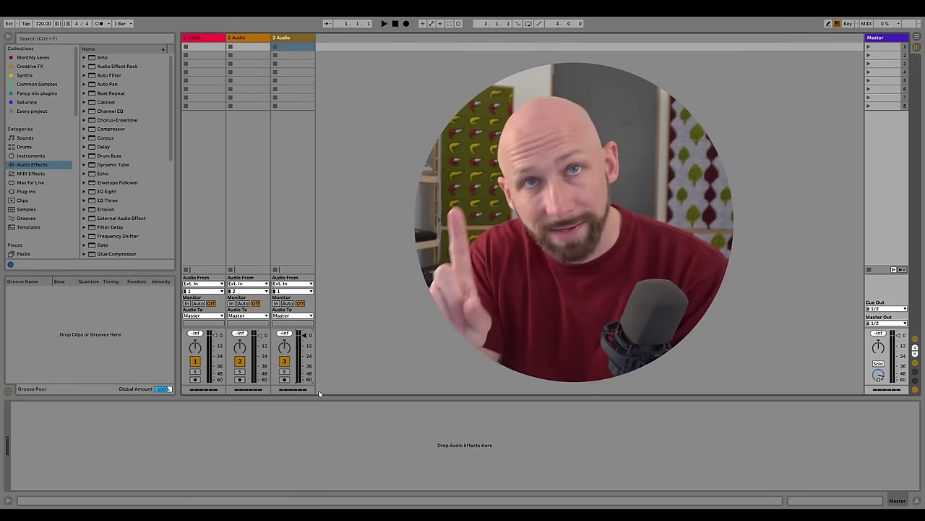
# Try the third audio track's mute and solo switches, and solo and unsolo the first audio track
pyautogui.click(284, 361)
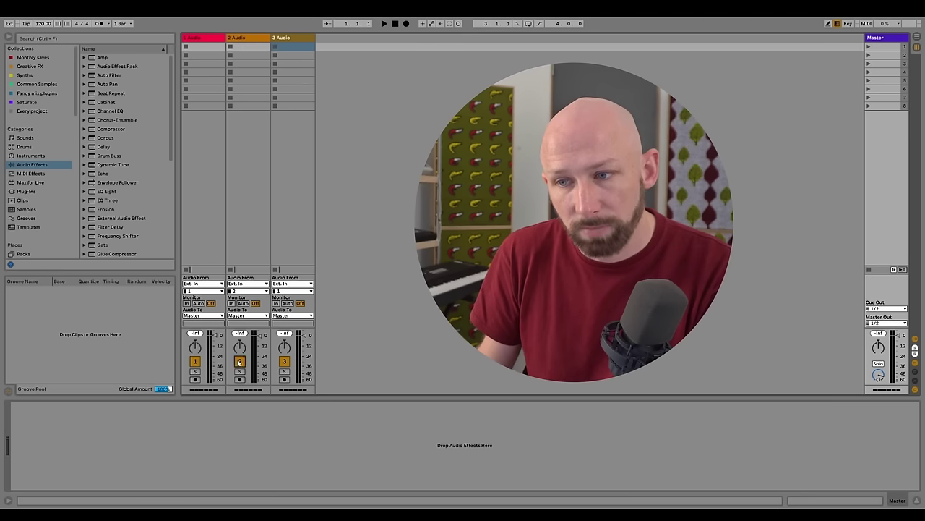
pyautogui.click(284, 371)
pyautogui.click(194, 373)
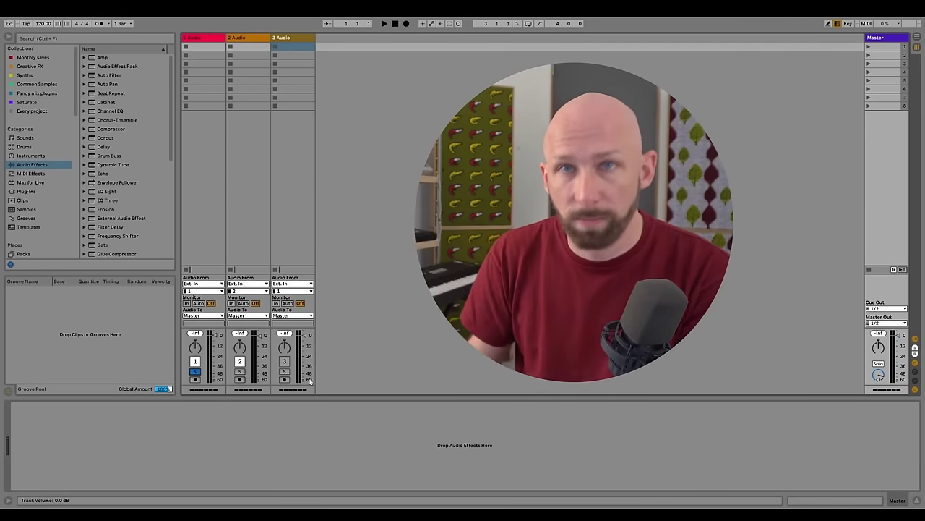
pyautogui.click(194, 372)
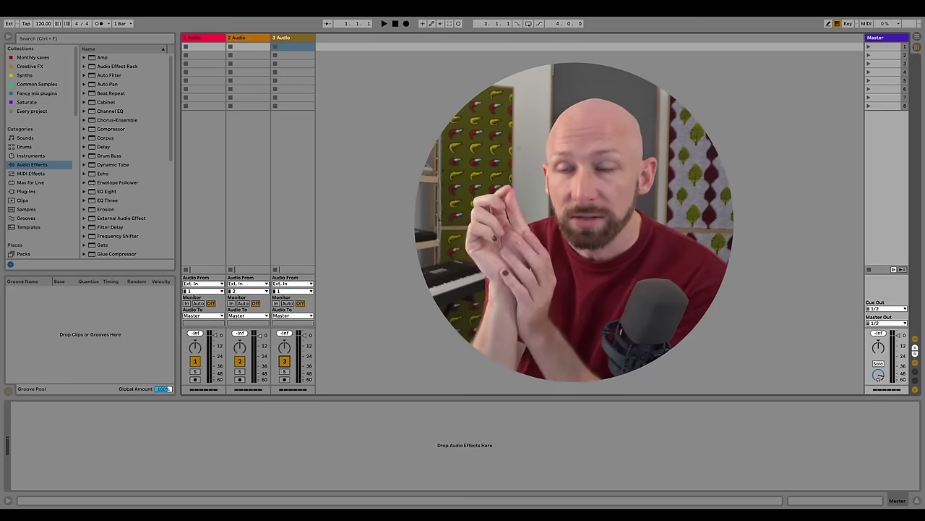
# Switch between Session View and Arrangement View to compare how each shows the three audio tracks
pyautogui.click(204, 46)
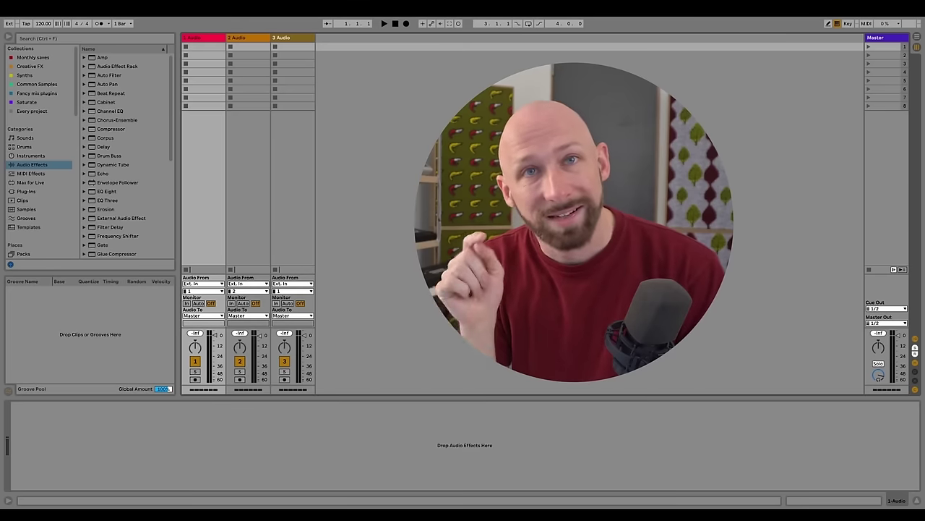
pyautogui.press('Tab')
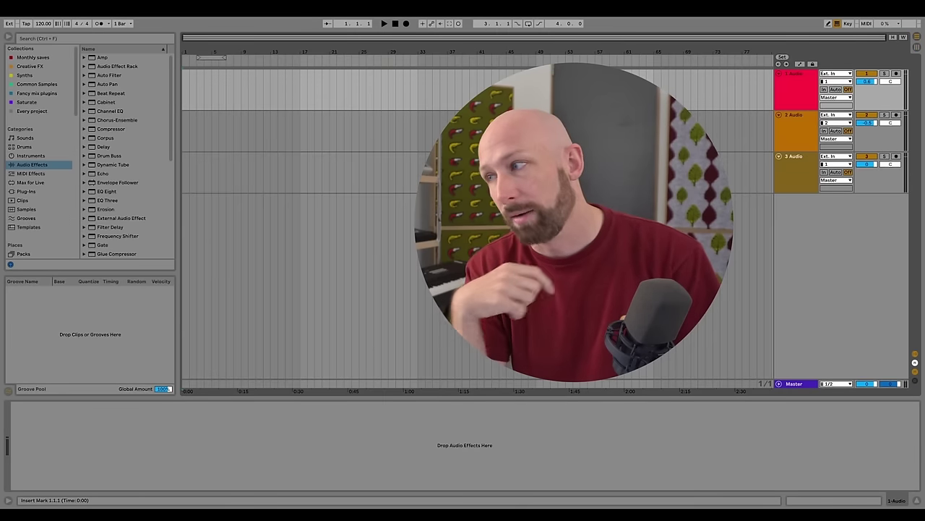
pyautogui.press('Tab')
pyautogui.press('Tab')
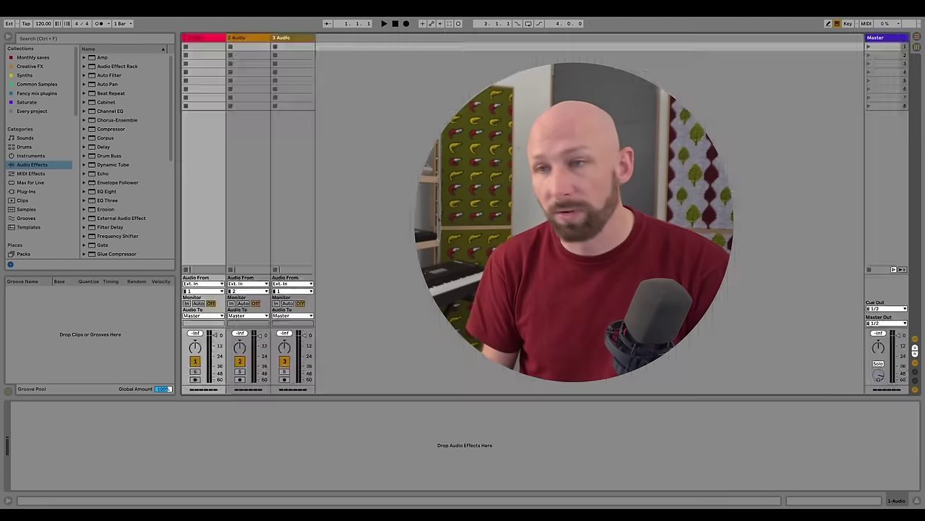
# Flip repeatedly between the Session and Arrangement views to examine their matching tracks, finishing in Arrangement View
pyautogui.press('Tab')
pyautogui.press('Tab')
pyautogui.press('Tab')
pyautogui.press('Tab')
pyautogui.press('Tab')
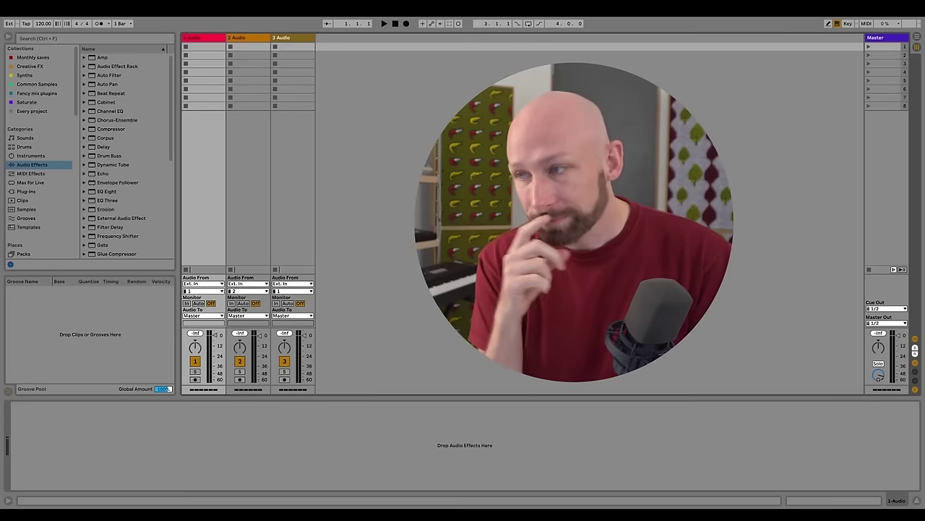
pyautogui.press('Tab')
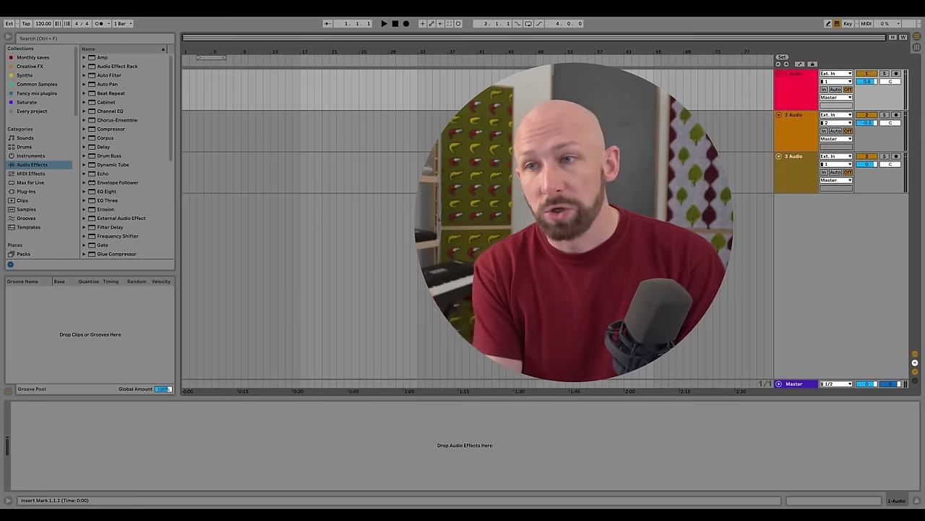
pyautogui.press('Tab')
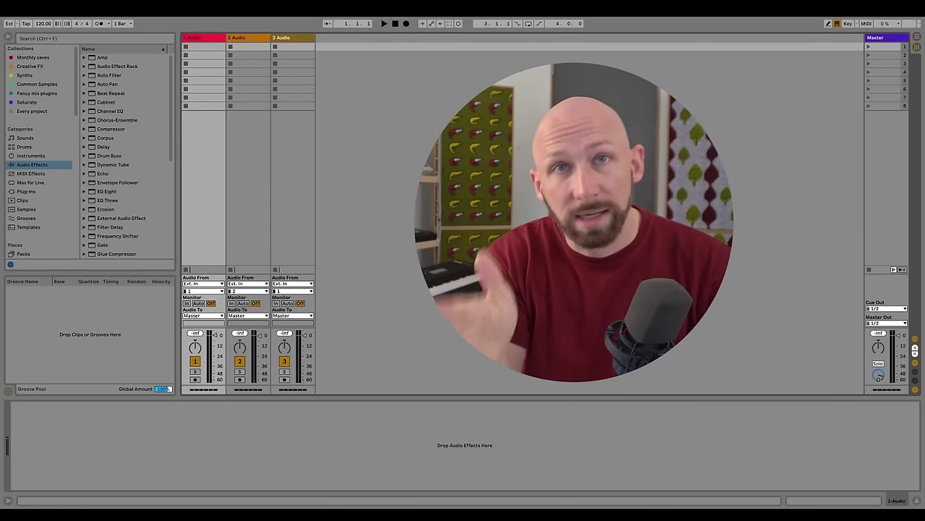
pyautogui.press('Tab')
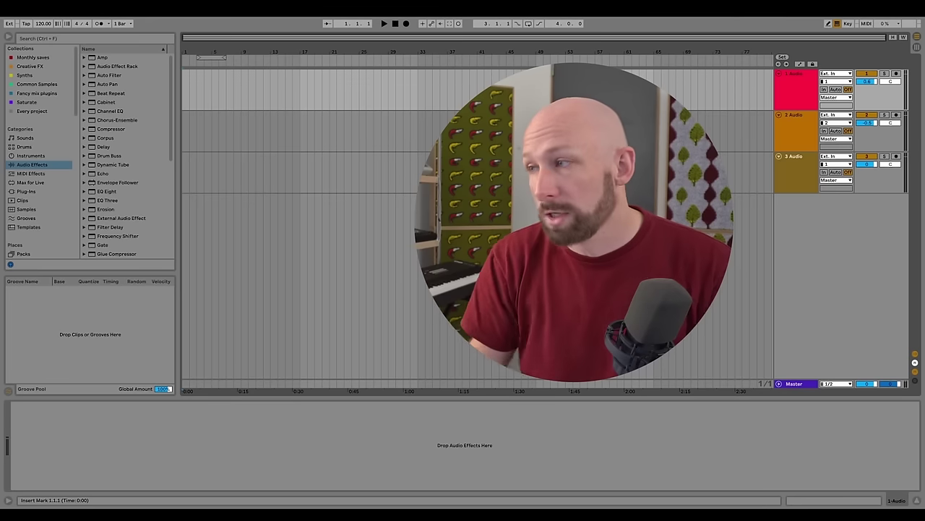
# Select the audio tracks one after another in Arrangement View, finishing on the third track
pyautogui.click(585, 131)
pyautogui.press('Down')
pyautogui.press('Up')
pyautogui.press('Up')
pyautogui.press('Down')
pyautogui.press('Down')
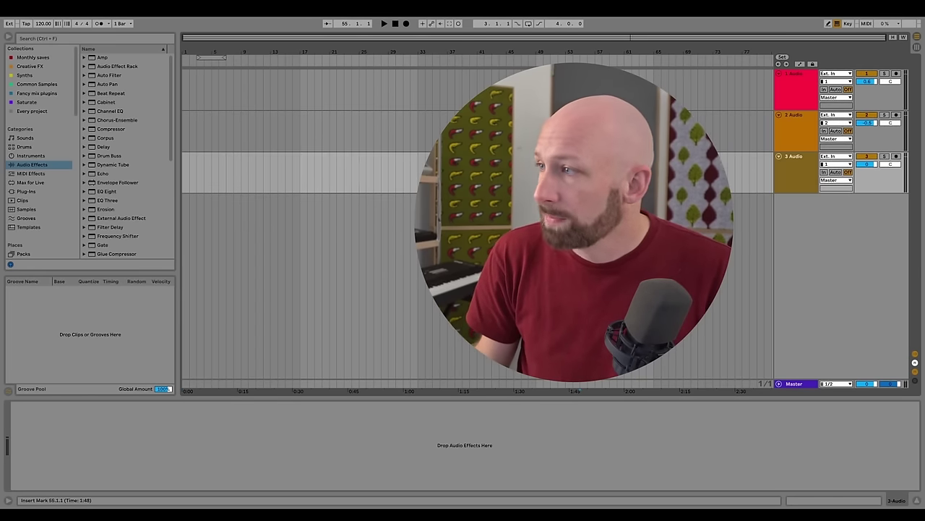
pyautogui.click(792, 77)
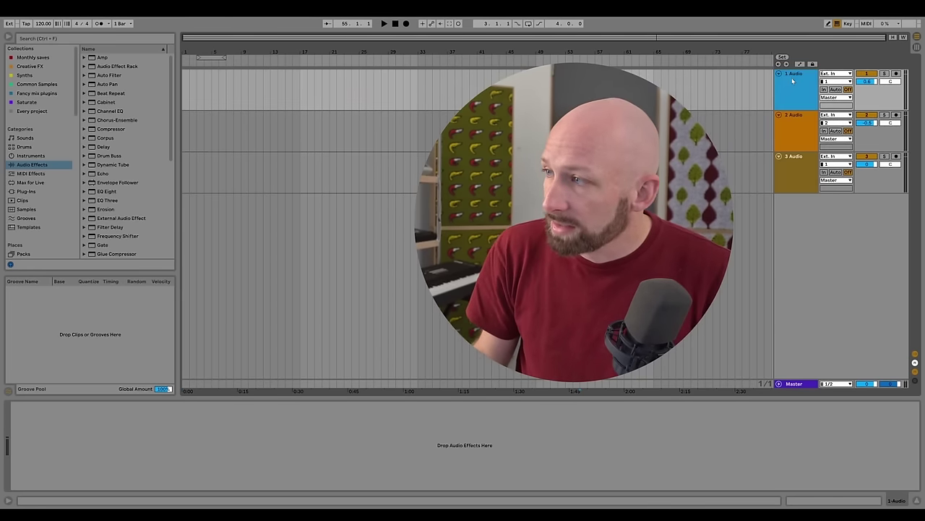
pyautogui.click(798, 157)
# Lower the second audio track's volume to -24.3 dB in Session View and the first track's volume in Arrangement View, comparing both views
pyautogui.press('Tab')
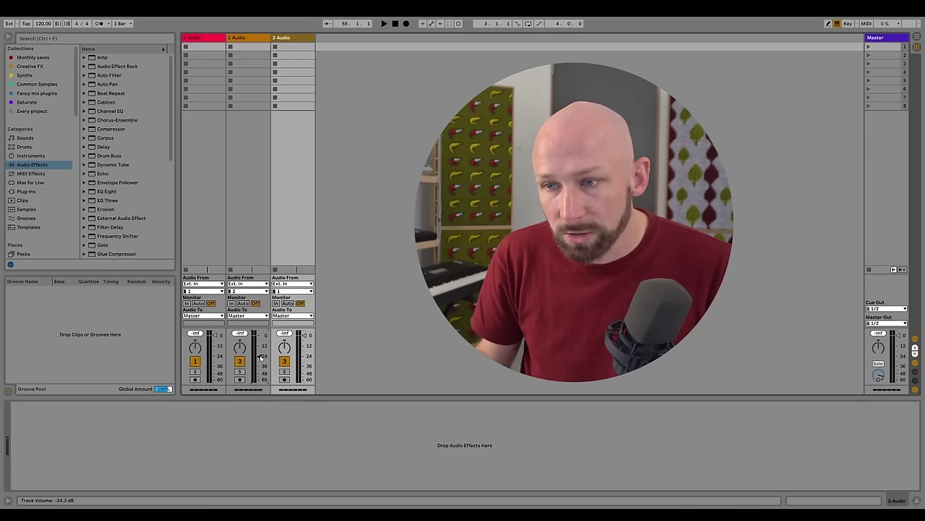
pyautogui.press('Tab')
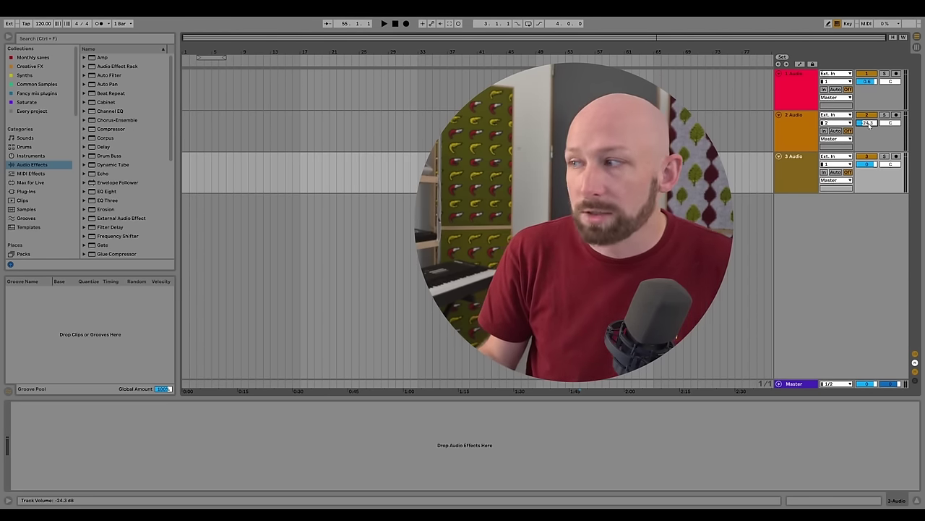
pyautogui.moveTo(868, 81); pyautogui.dragTo(867, 81)
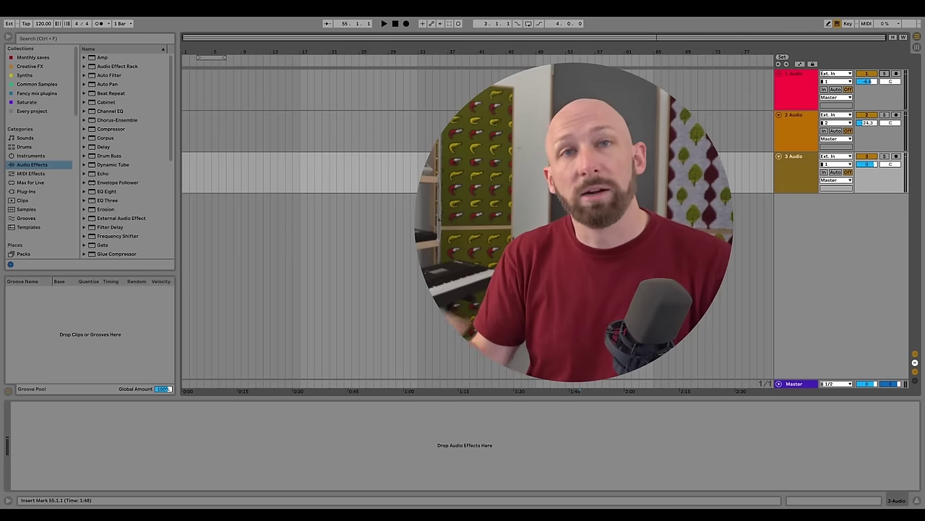
pyautogui.press('Tab')
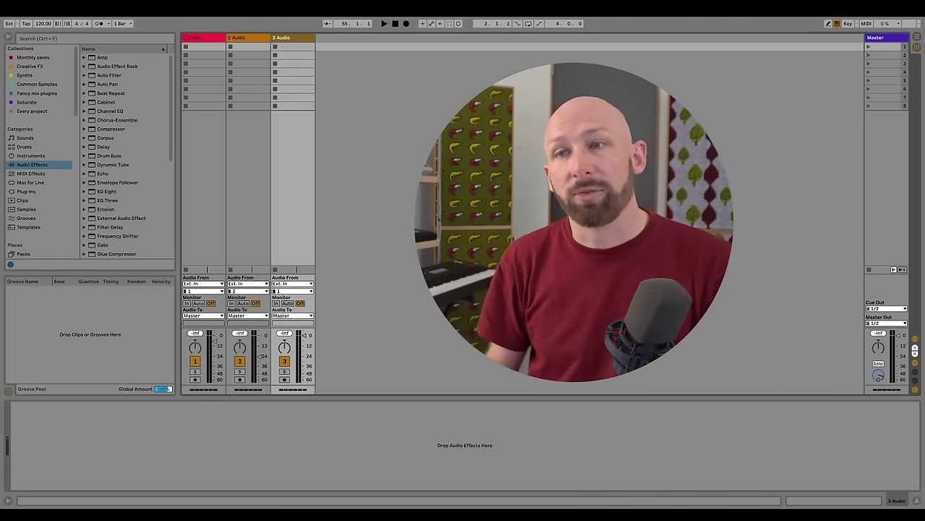
pyautogui.press('Tab')
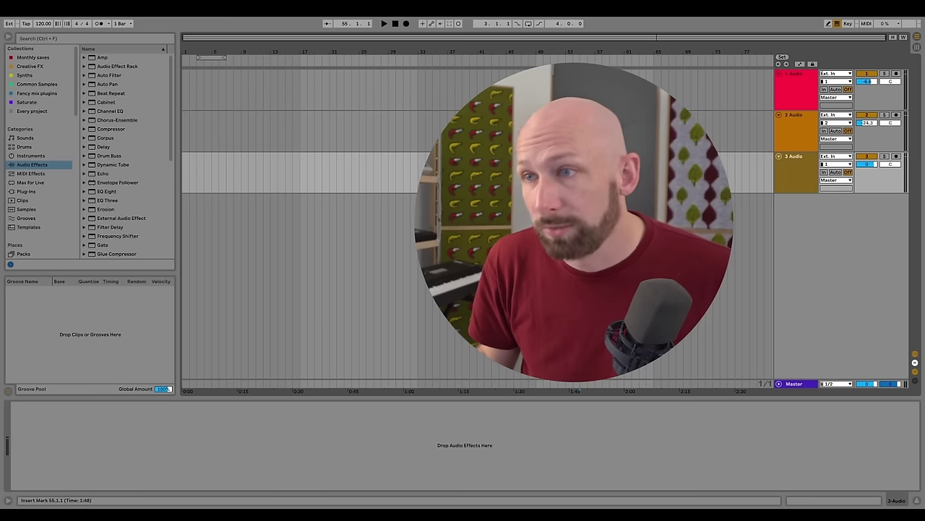
# Place the insert marker at bar 12 on the first audio track, and start and stop playback from there
pyautogui.moveTo(219, 120); pyautogui.dragTo(639, 174)
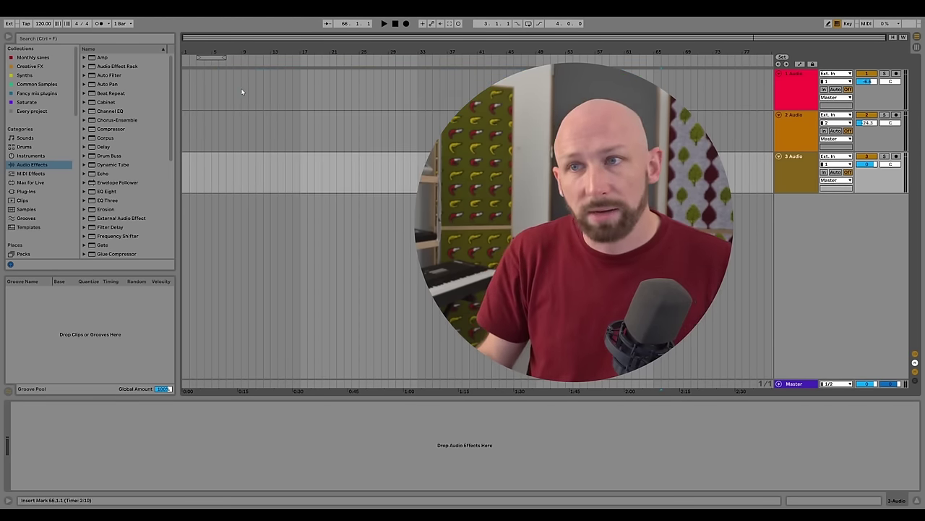
pyautogui.click(241, 92)
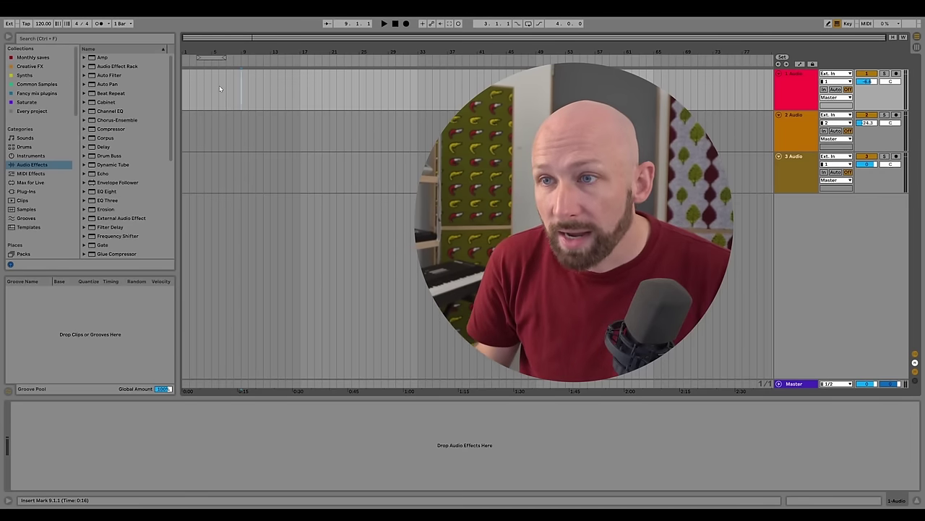
pyautogui.click(264, 105)
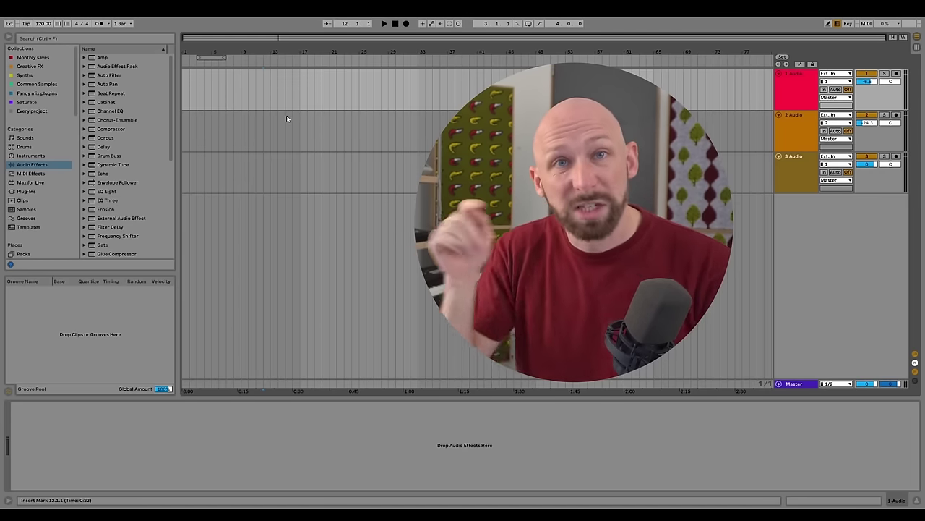
pyautogui.press('space')
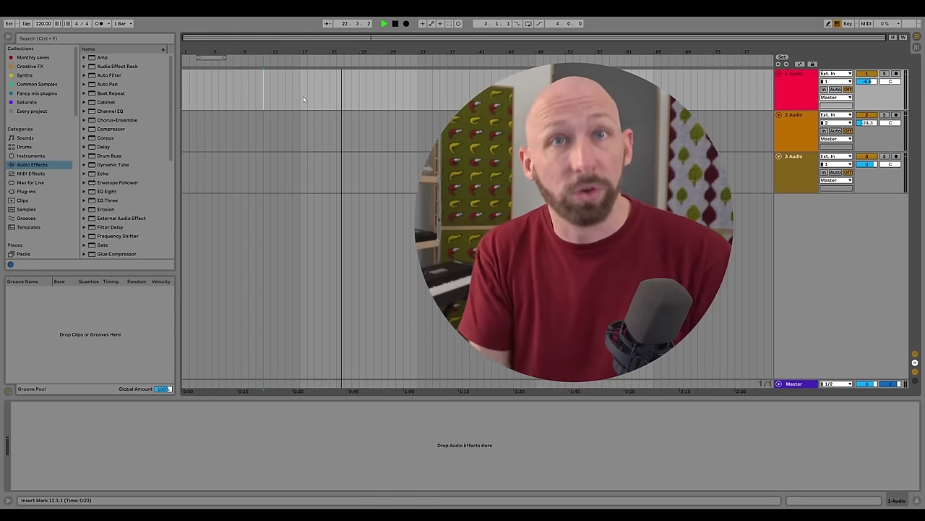
pyautogui.press('space')
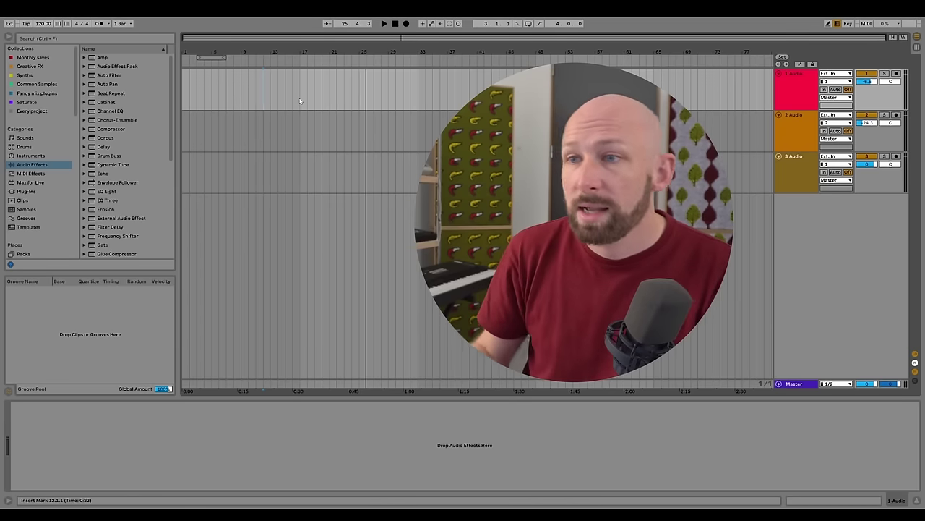
# Move the insert marker to bar 6 on the first audio track, and briefly play the arrangement from there
pyautogui.click(292, 133)
pyautogui.click(223, 106)
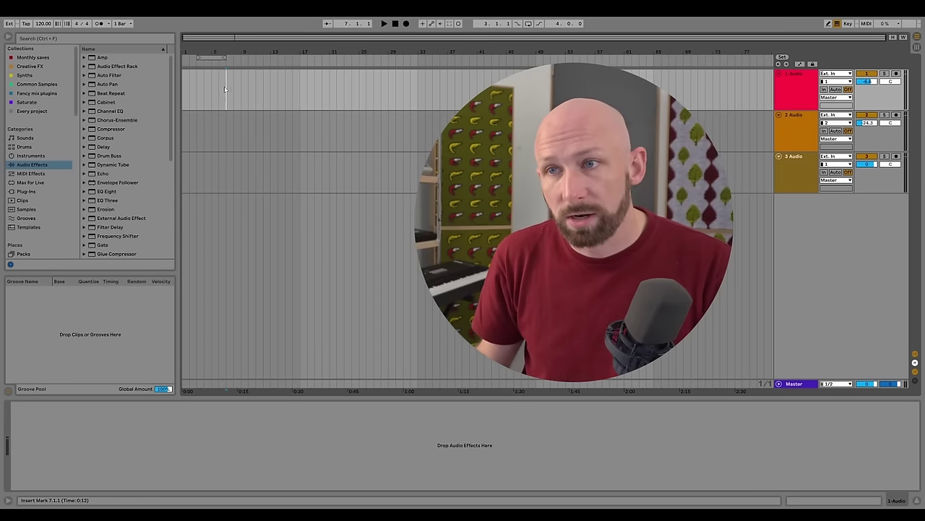
pyautogui.press('space')
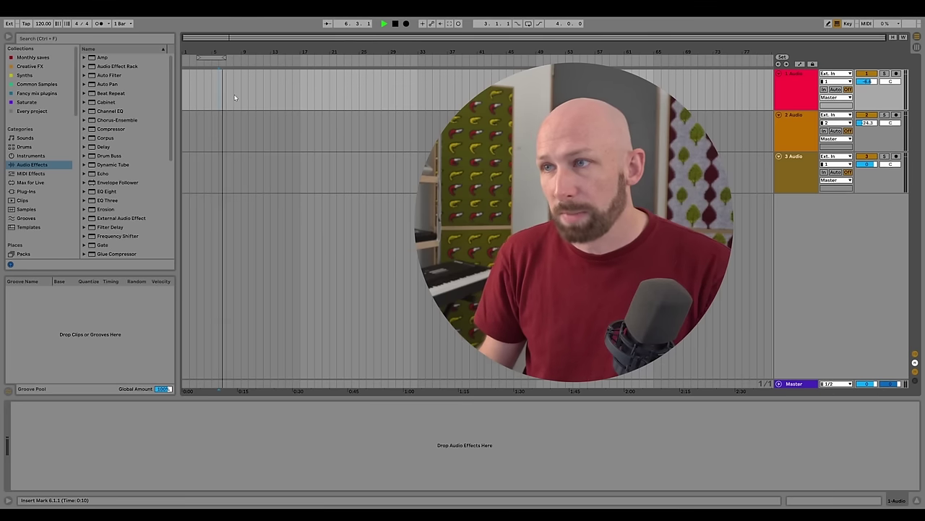
pyautogui.press('space')
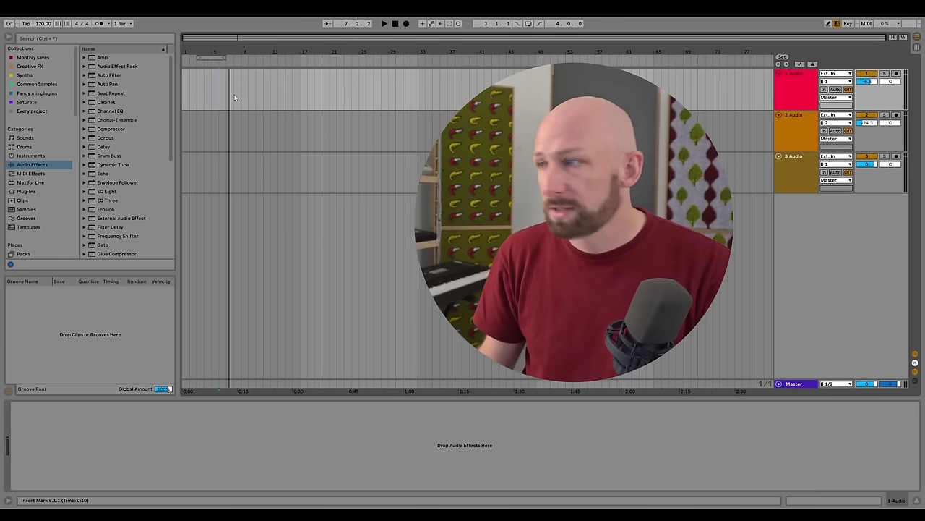
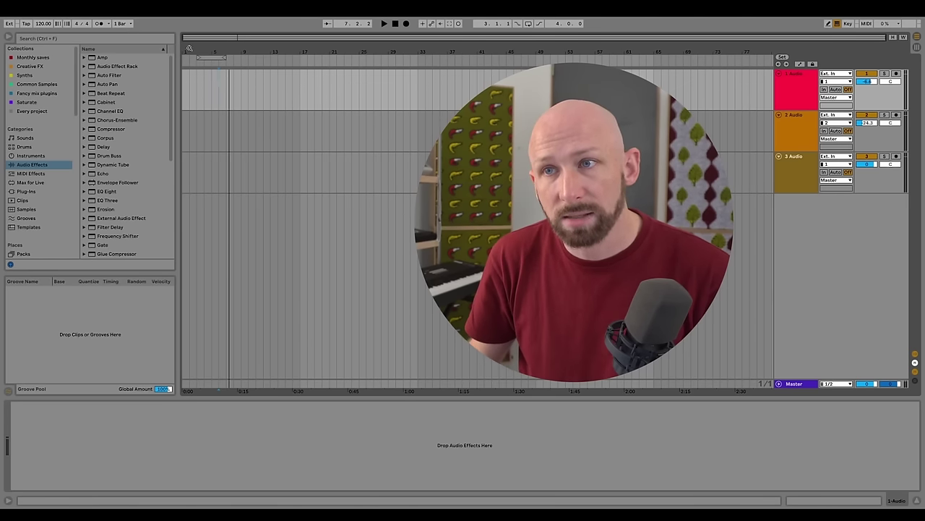
# Select exactly the first bar, from 1.1.1 to 2.1.1, on the first audio track
pyautogui.moveTo(193, 47); pyautogui.dragTo(201, 136)
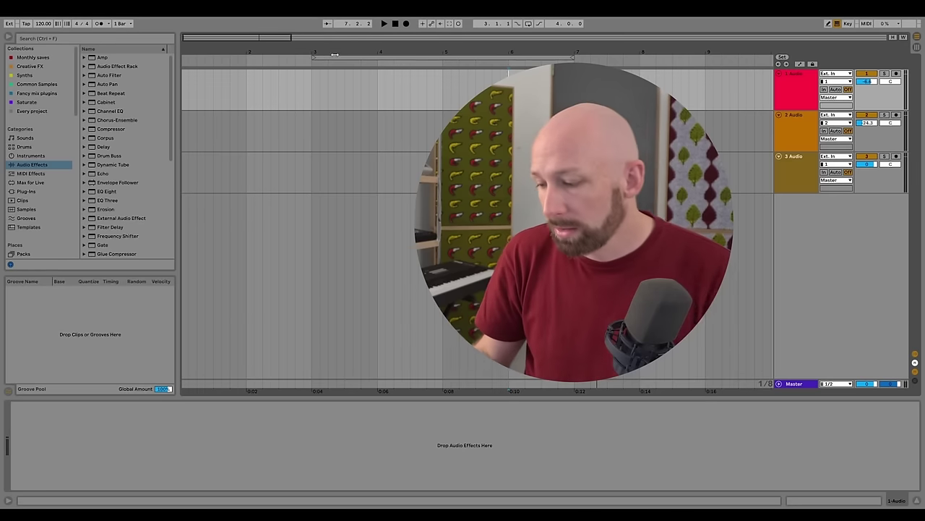
pyautogui.moveTo(425, 60)
pyautogui.mouseDown()
pyautogui.moveTo(425, 43)
pyautogui.moveTo(425, 60)
pyautogui.mouseUp()
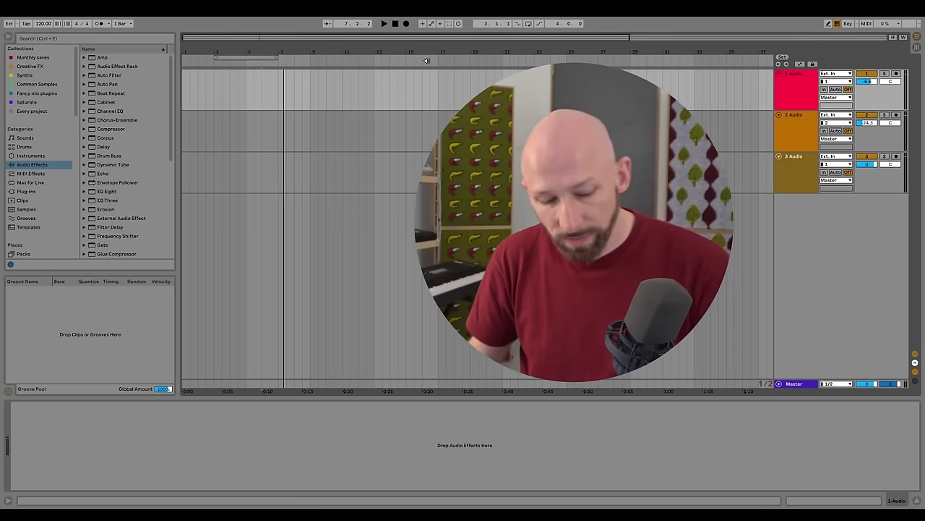
pyautogui.press('-')
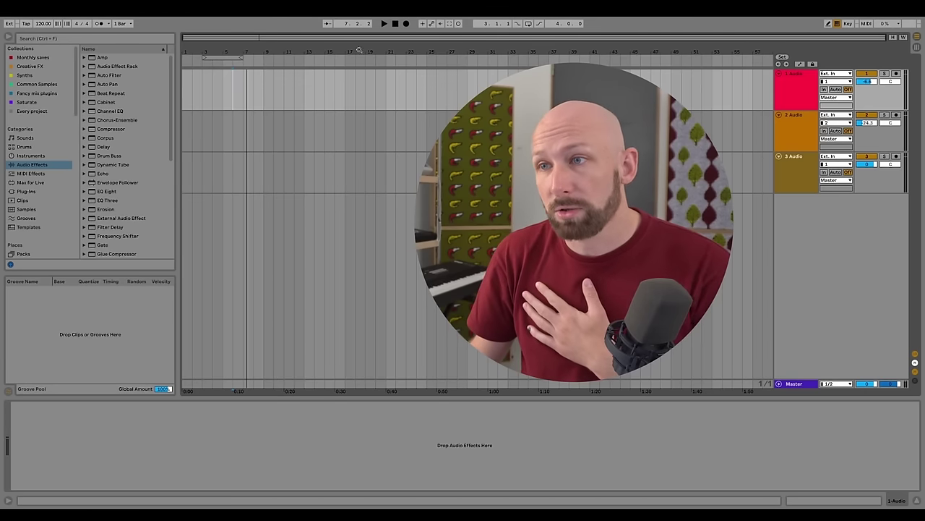
pyautogui.moveTo(347, 47)
pyautogui.mouseDown()
pyautogui.moveTo(347, 115)
pyautogui.moveTo(347, 40)
pyautogui.mouseUp()
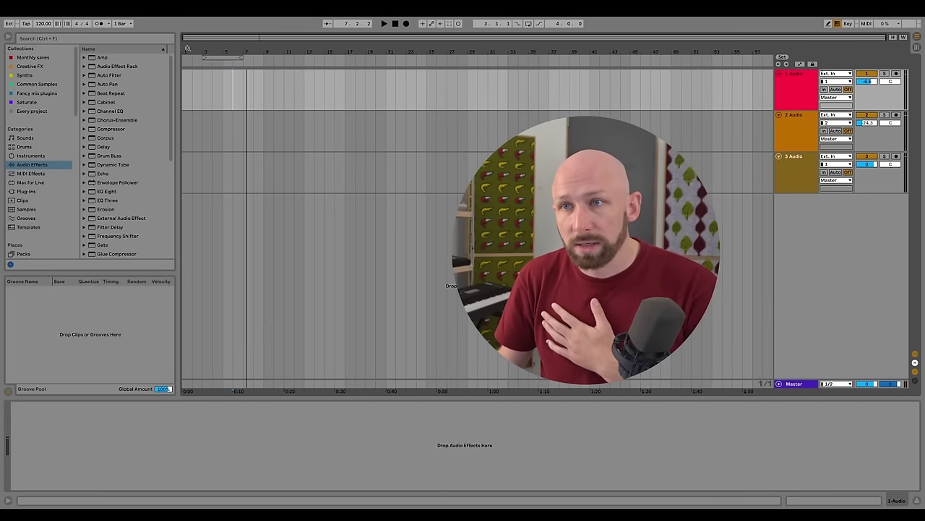
pyautogui.moveTo(186, 49); pyautogui.dragTo(186, 120)
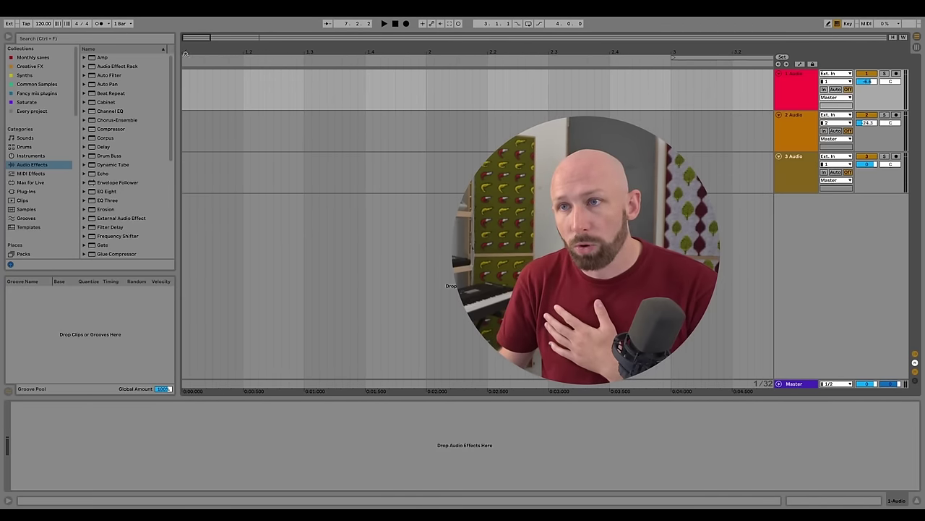
pyautogui.moveTo(191, 47); pyautogui.dragTo(199, 89)
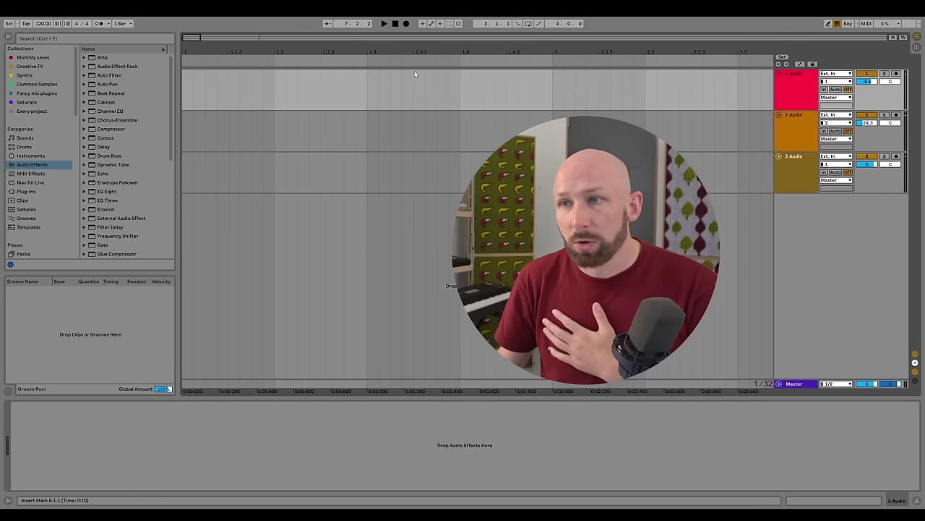
pyautogui.moveTo(549, 86); pyautogui.dragTo(185, 81)
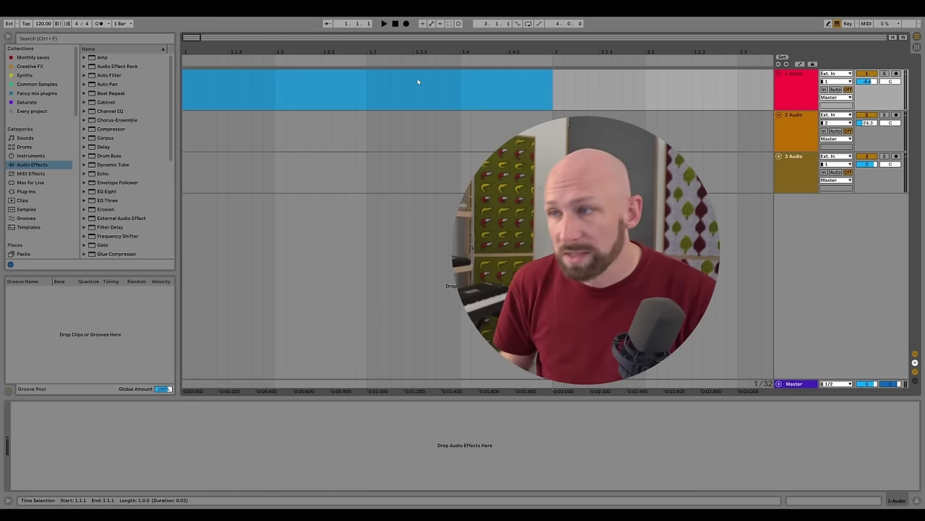
# Select the first bar on the second audio track, loop that selection, and play and stop the loop
pyautogui.click(483, 131)
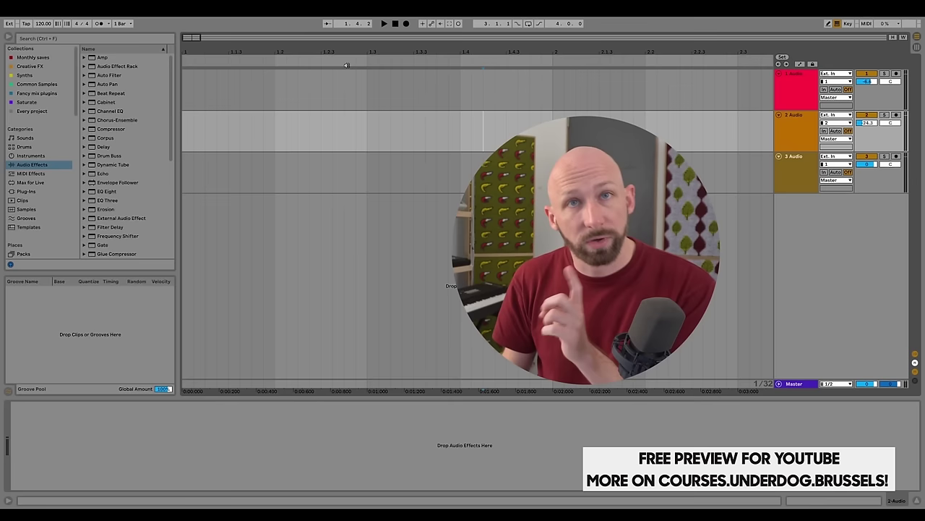
pyautogui.moveTo(553, 123); pyautogui.dragTo(192, 129)
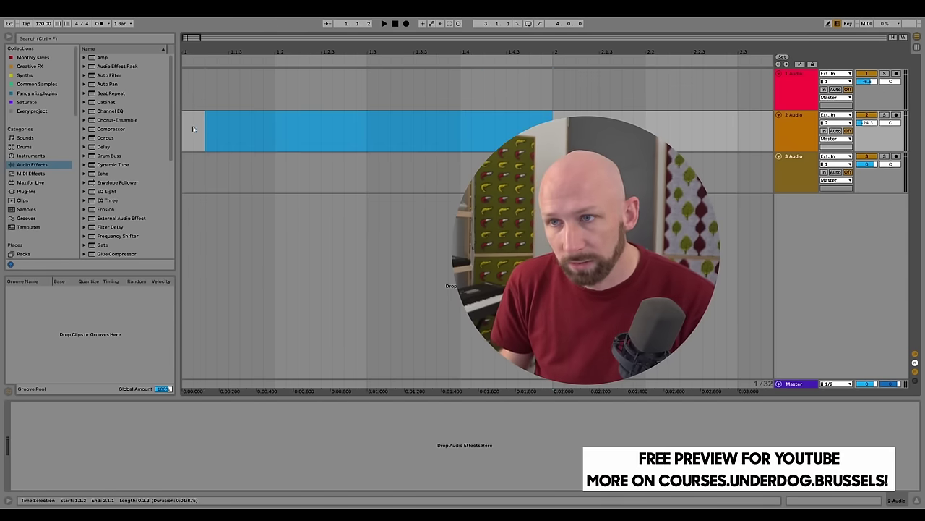
pyautogui.rightClick(307, 120)
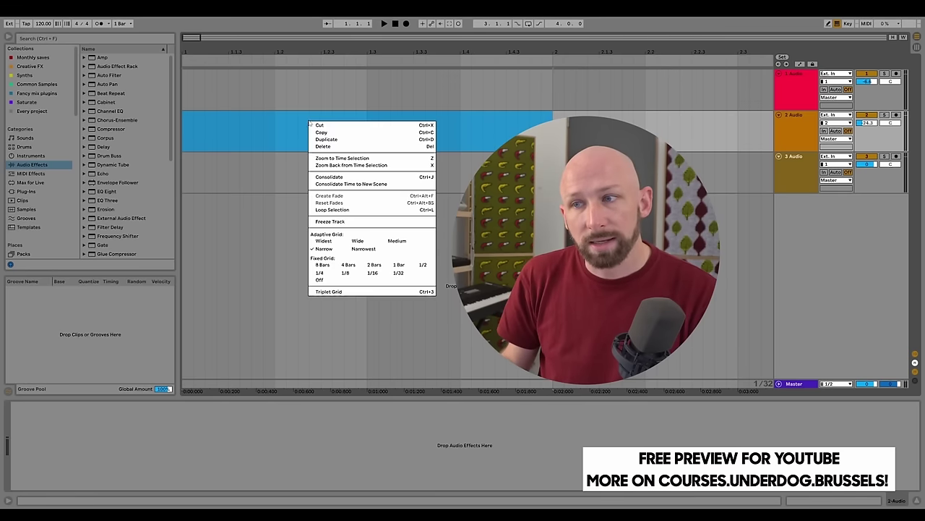
pyautogui.click(381, 211)
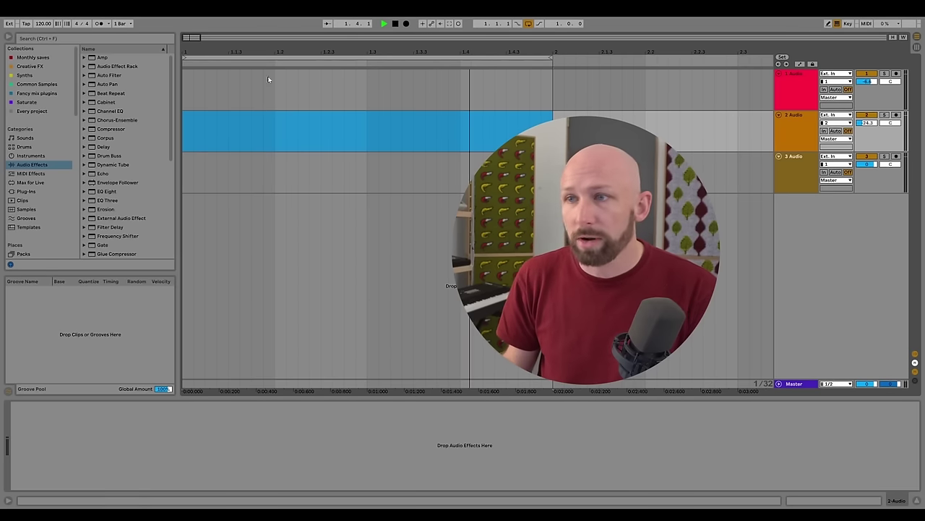
pyautogui.click(333, 137)
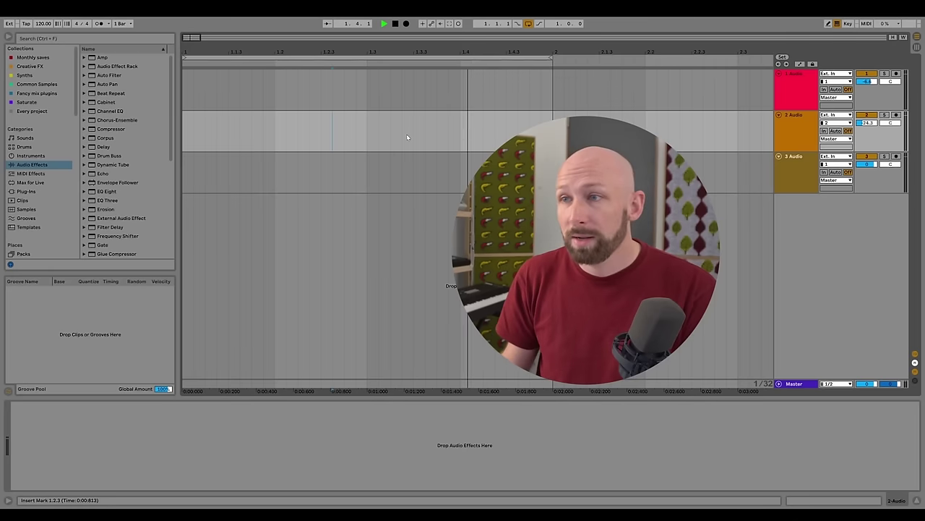
pyautogui.press('space')
# Place the insert marker at successive subdivisions of the first bar on the second audio track, finishing at 1.4.4
pyautogui.moveTo(356, 47); pyautogui.dragTo(318, 72)
pyautogui.moveTo(186, 72); pyautogui.dragTo(186, 82)
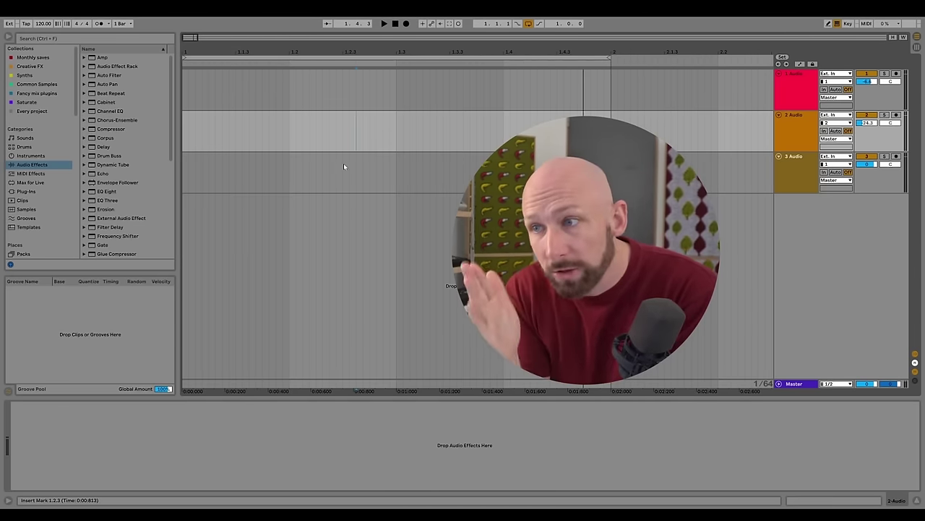
pyautogui.click(282, 144)
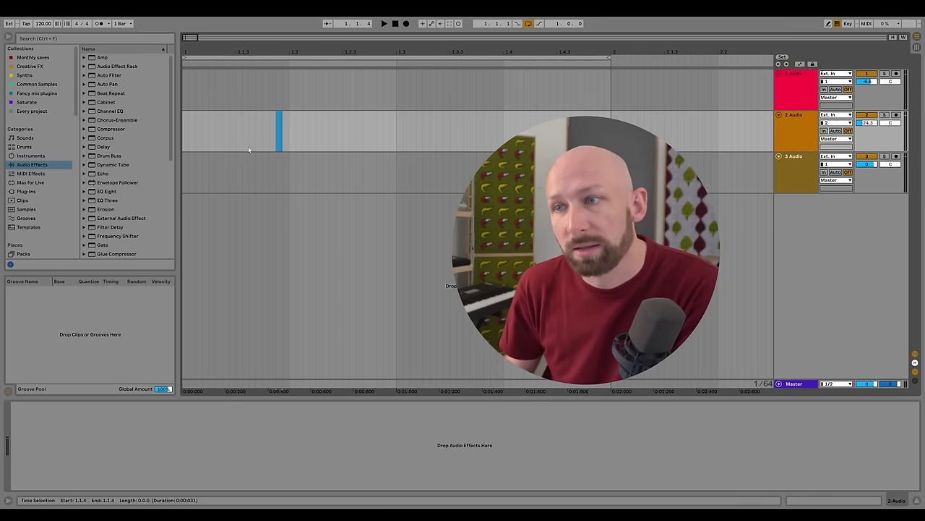
pyautogui.click(332, 141)
pyautogui.click(499, 137)
pyautogui.click(534, 124)
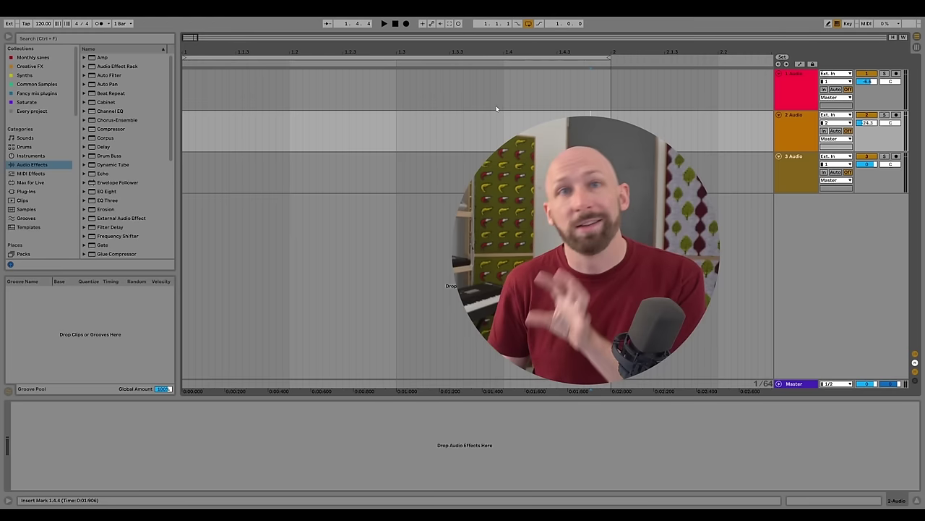
# Set the arrangement's fixed grid to 1/16 from the second audio track
pyautogui.click(394, 132)
pyautogui.rightClick(356, 132)
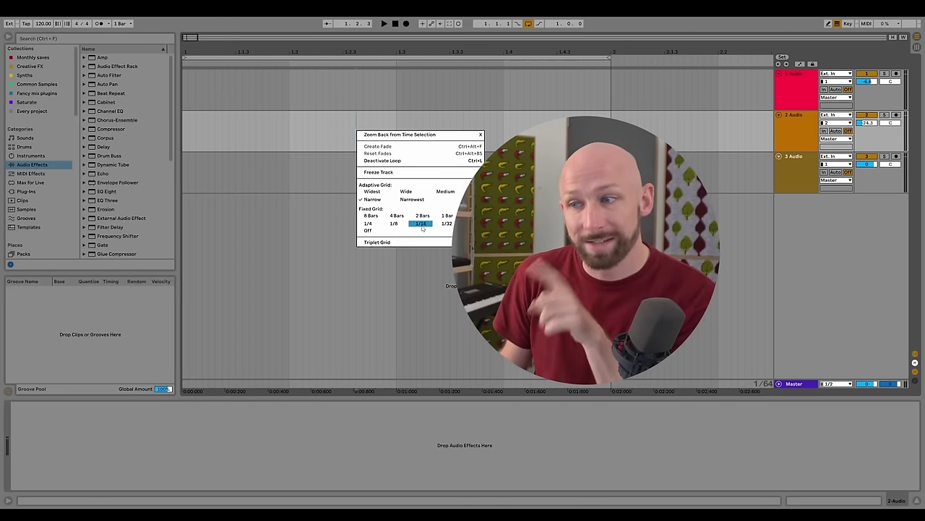
pyautogui.click(422, 225)
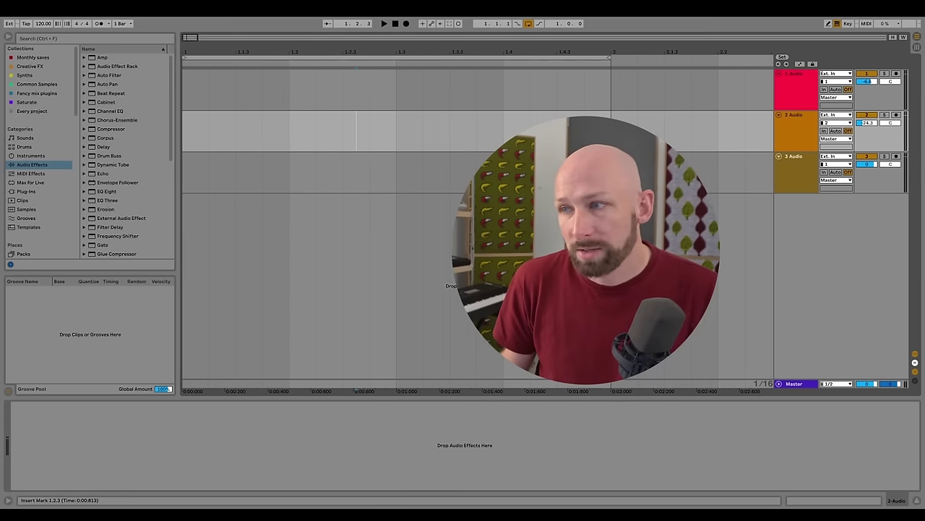
# Mark successive sixteenth-note positions in the first bar of the second audio track, finishing with the insert marker at 1.3.1
pyautogui.click(202, 127)
pyautogui.moveTo(203, 127); pyautogui.dragTo(331, 128)
pyautogui.click(266, 132)
pyautogui.click(368, 128)
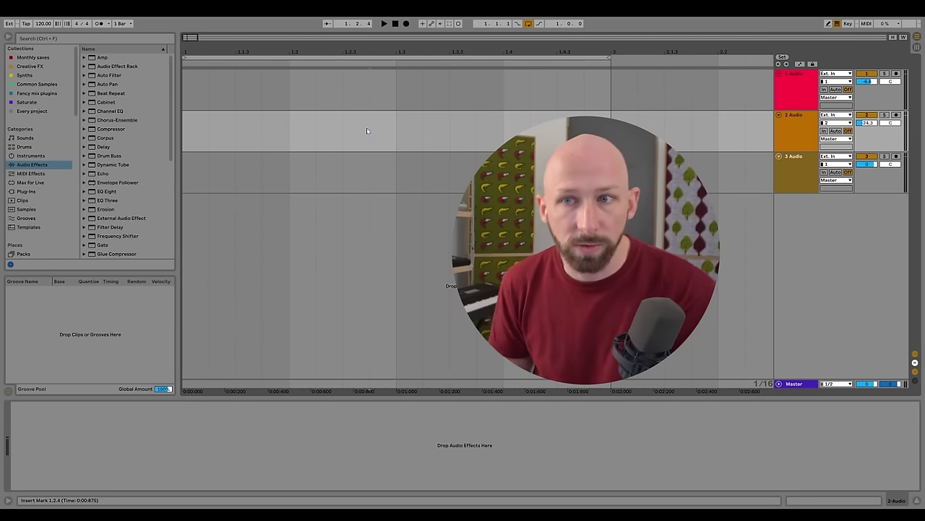
pyautogui.click(407, 129)
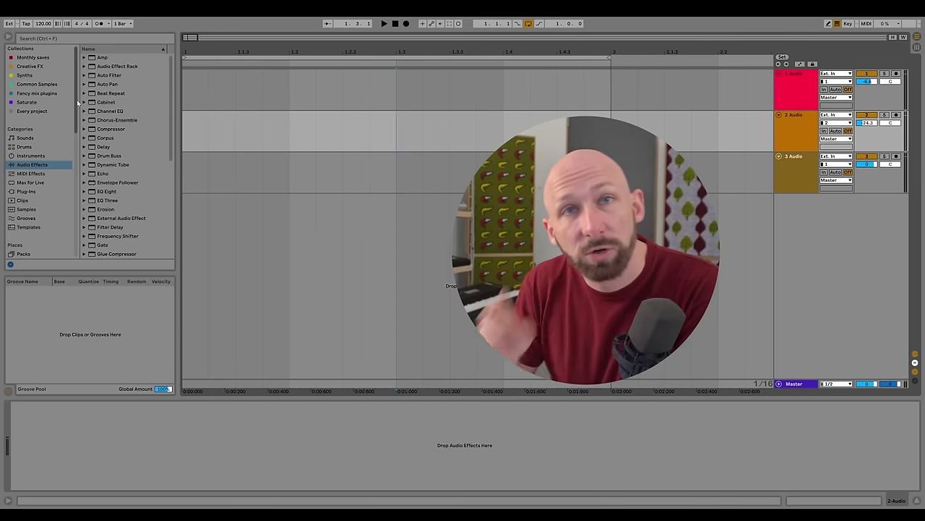
# Switch to File Explorer and try to add a folder from the SAMPLES directory to the Ableton Live browser's Places
pyautogui.click(61, 167)
pyautogui.scroll(-2, 43, 196)
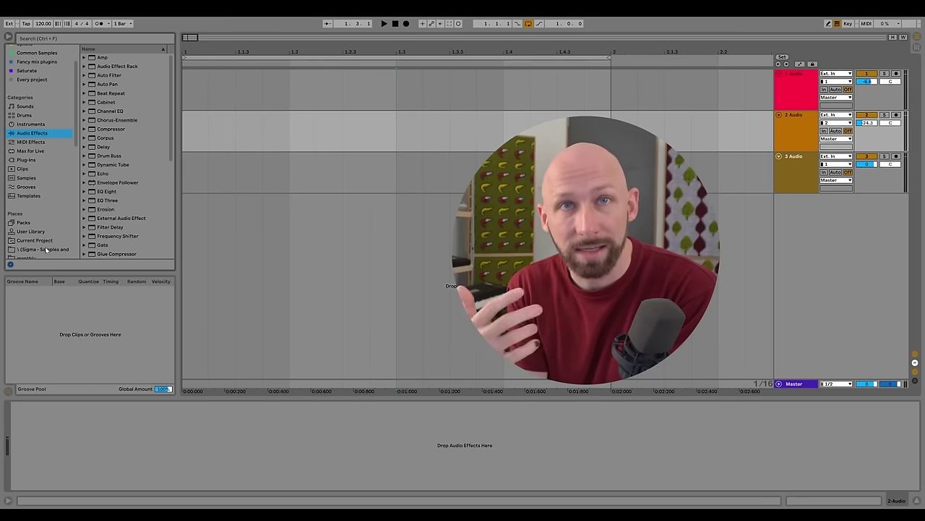
pyautogui.hotkey('alt', 'Tab')
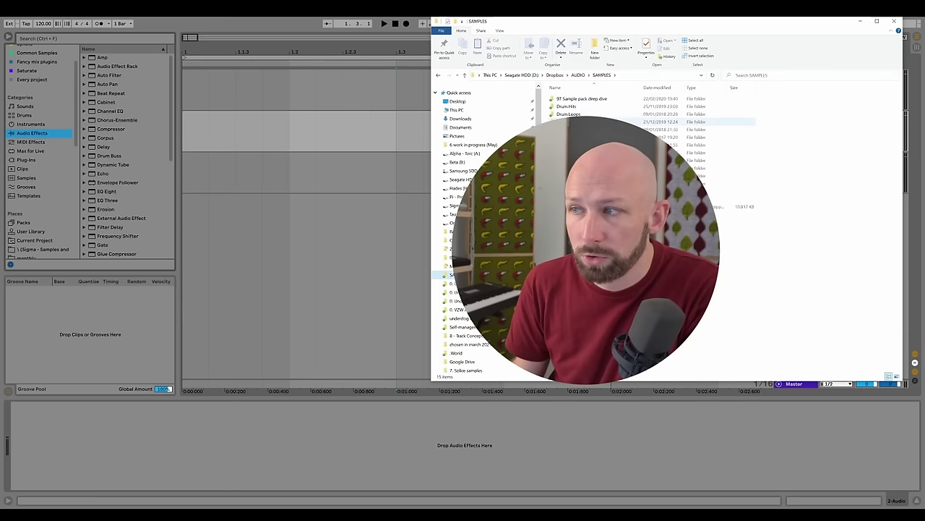
pyautogui.moveTo(669, 122); pyautogui.dragTo(376, 171)
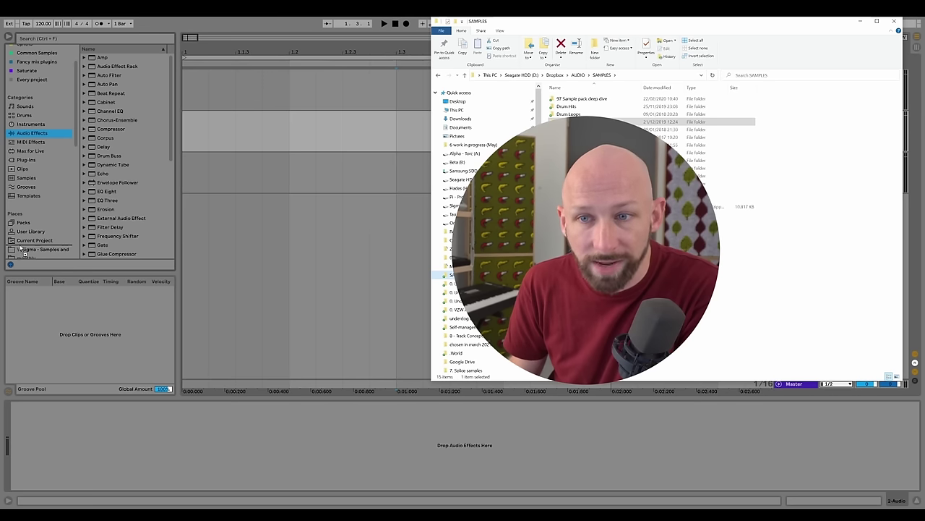
pyautogui.moveTo(33, 252)
pyautogui.mouseDown()
pyautogui.moveTo(24, 250)
pyautogui.moveTo(36, 250)
pyautogui.mouseUp()
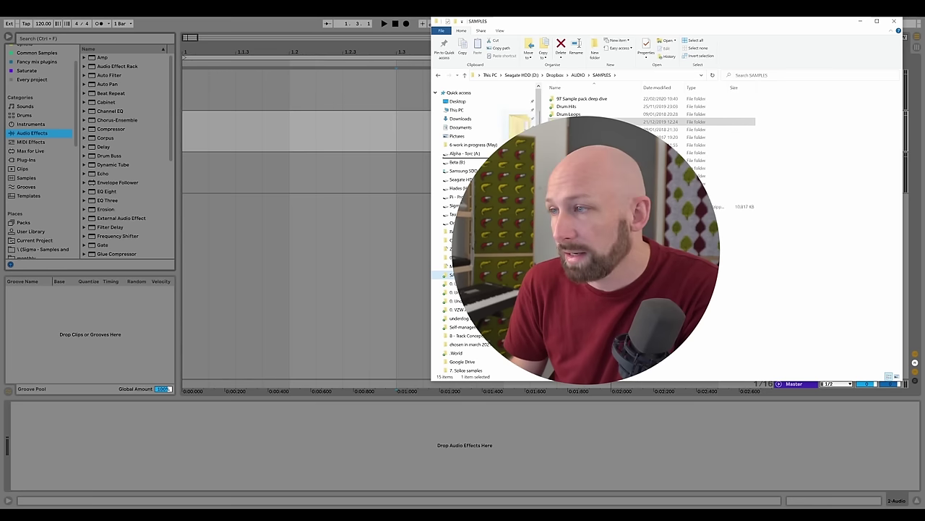
pyautogui.click(74, 87)
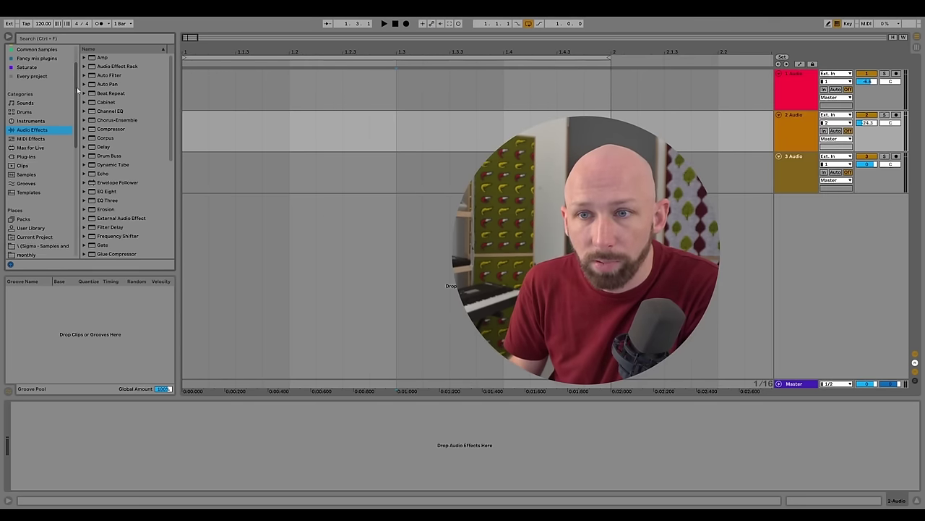
# Open the Add Folder dialog at the end of the browser's Places, and cancel it
pyautogui.scroll(-10, 40, 181)
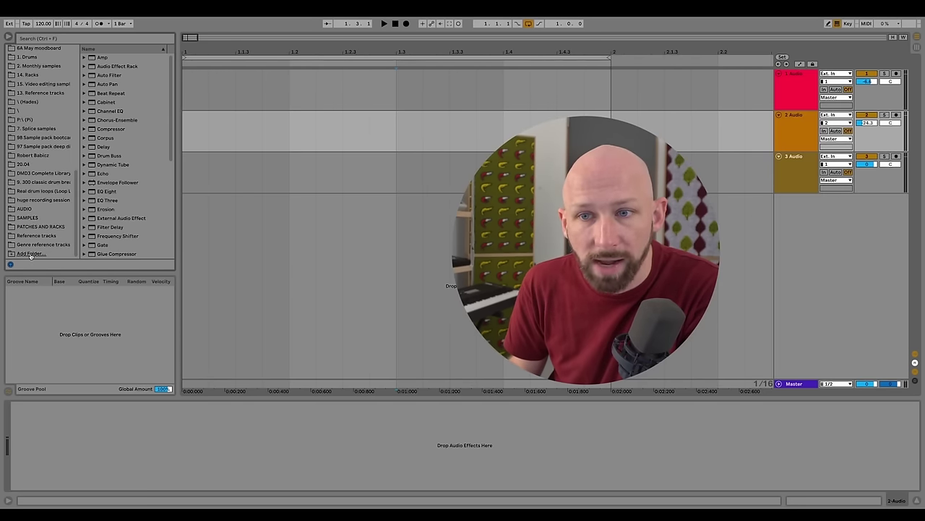
pyautogui.click(31, 254)
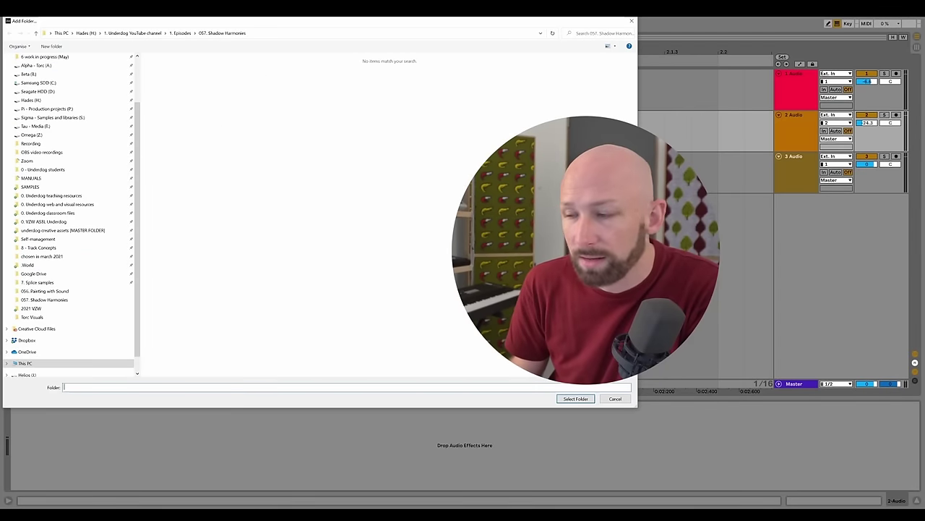
pyautogui.click(615, 399)
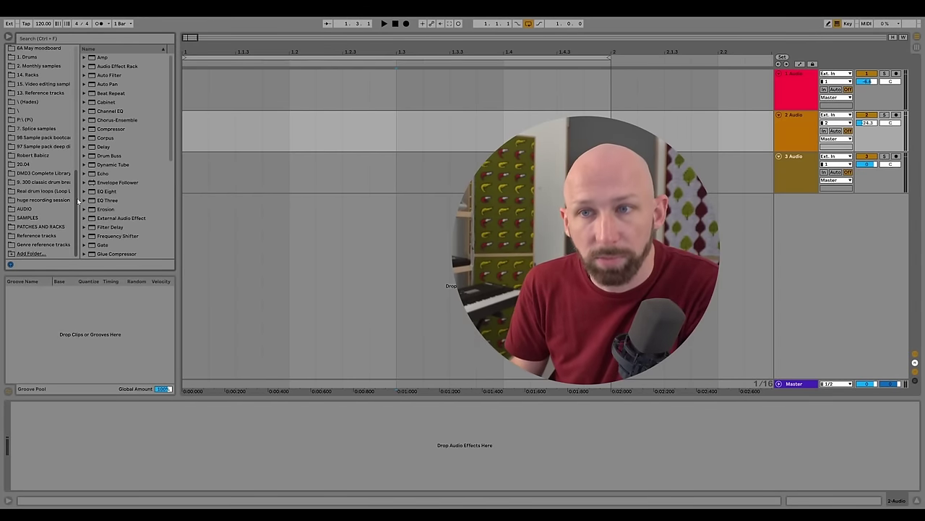
# Open the 98 Sample pack bootcamp folder in Places and expand 2 - Loops and its TR-909 drum loops subfolder
pyautogui.scroll(10, 71, 130)
pyautogui.scroll(1, 71, 130)
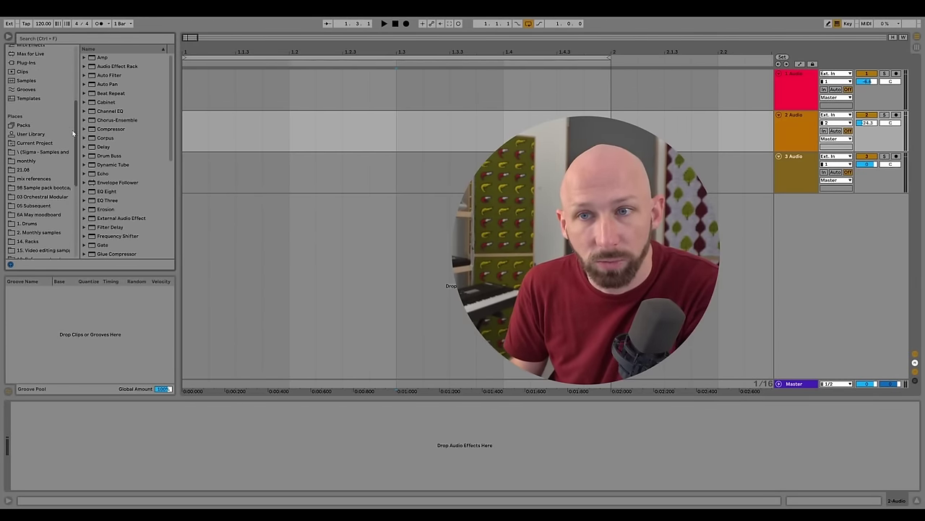
pyautogui.click(26, 203)
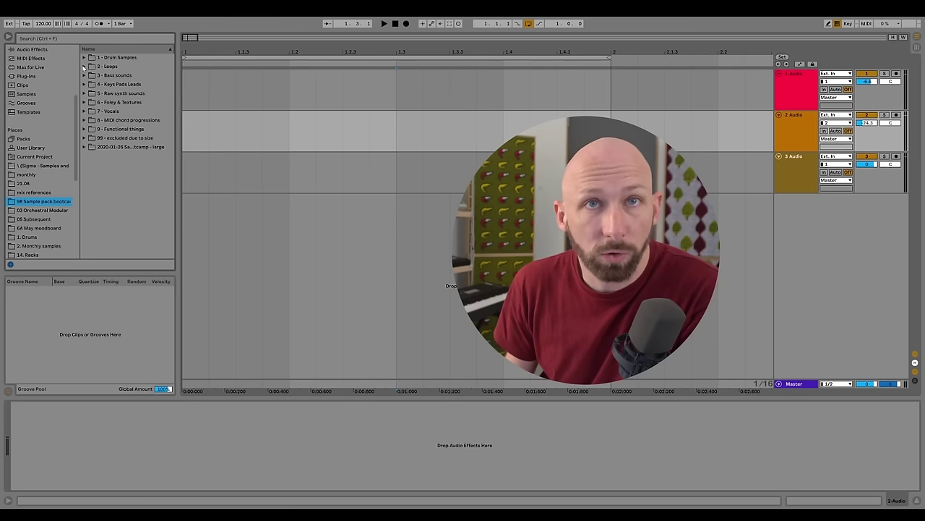
pyautogui.click(84, 66)
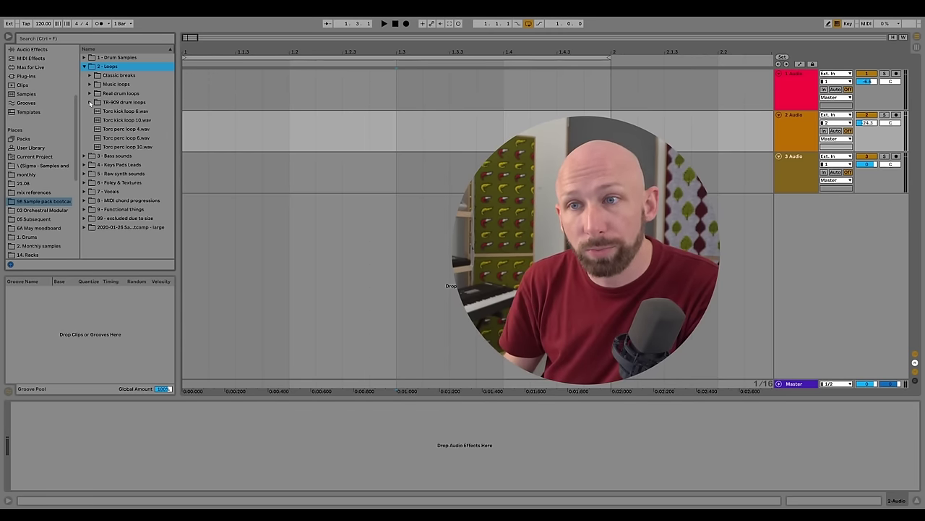
pyautogui.click(89, 103)
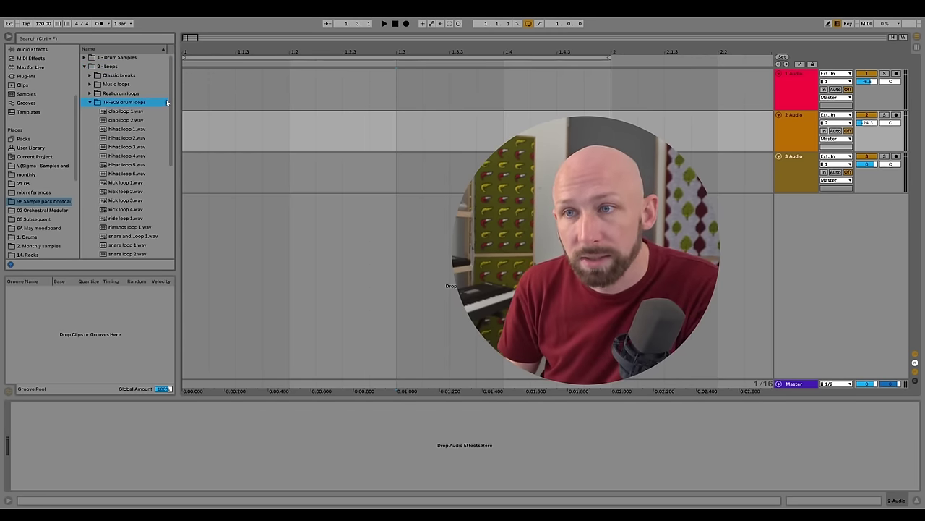
# Preview kick loop 3, rimshot loop 1 and several loops listed above it in the TR-909 drum loops folder, up to hihat loop 4
pyautogui.moveTo(169, 105); pyautogui.dragTo(177, 122)
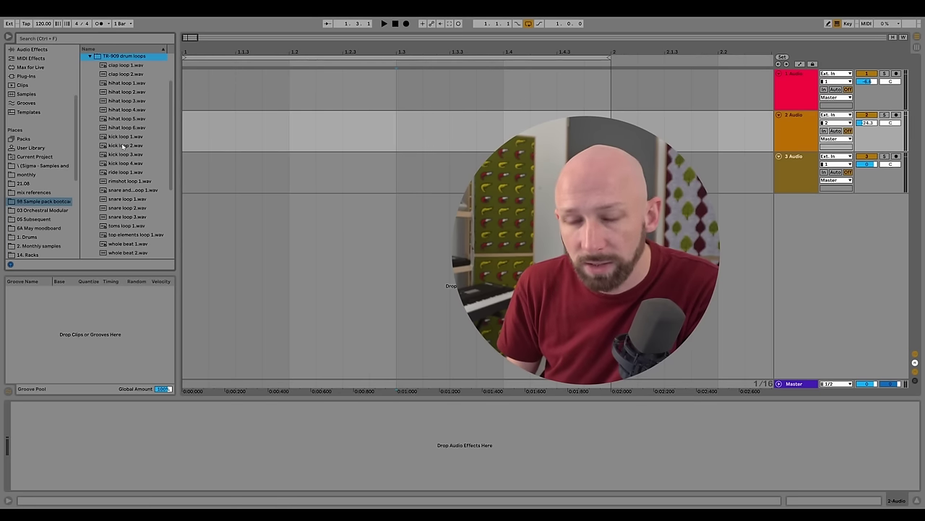
pyautogui.click(128, 154)
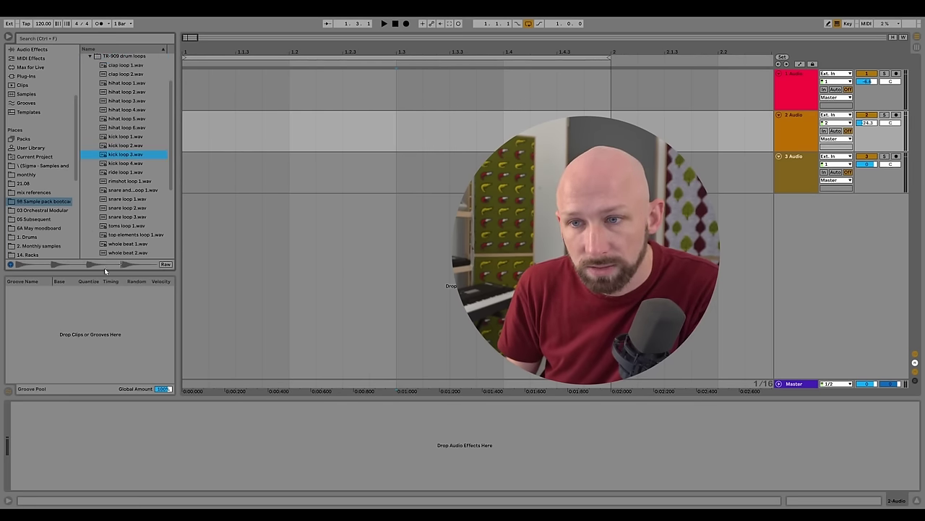
pyautogui.click(123, 183)
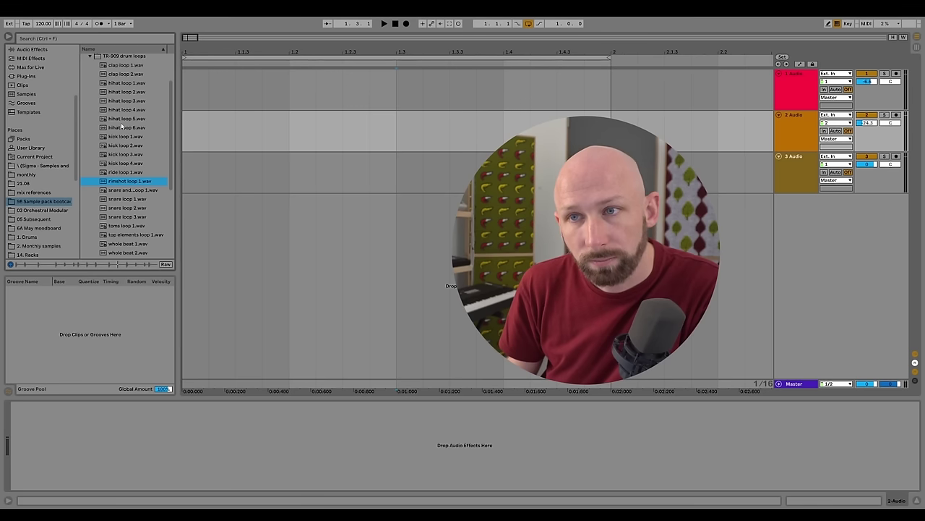
pyautogui.press('Up')
pyautogui.press('Up')
pyautogui.press('Up')
pyautogui.press('Up')
pyautogui.press('Up')
pyautogui.press('Up')
pyautogui.press('Up')
pyautogui.press('Up')
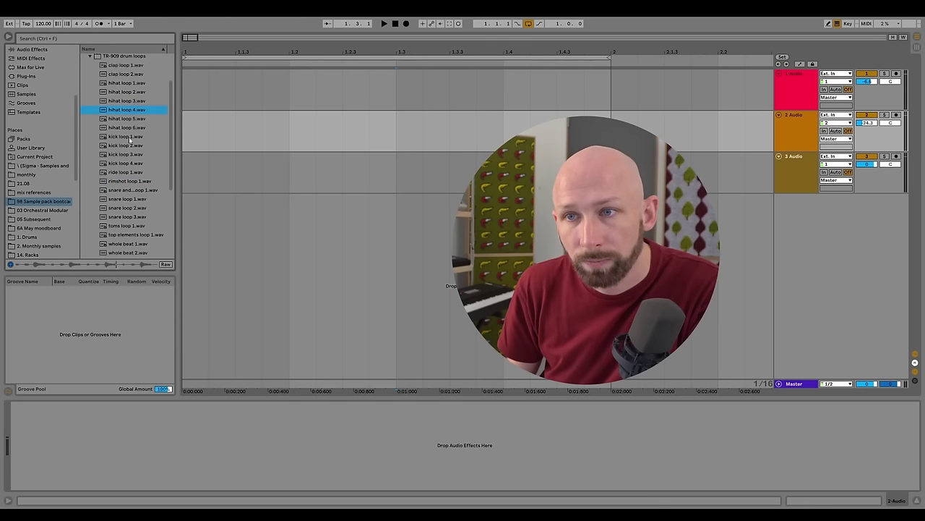
# Place kick loop 1.wav at 1.1.1 on the first audio track
pyautogui.click(122, 137)
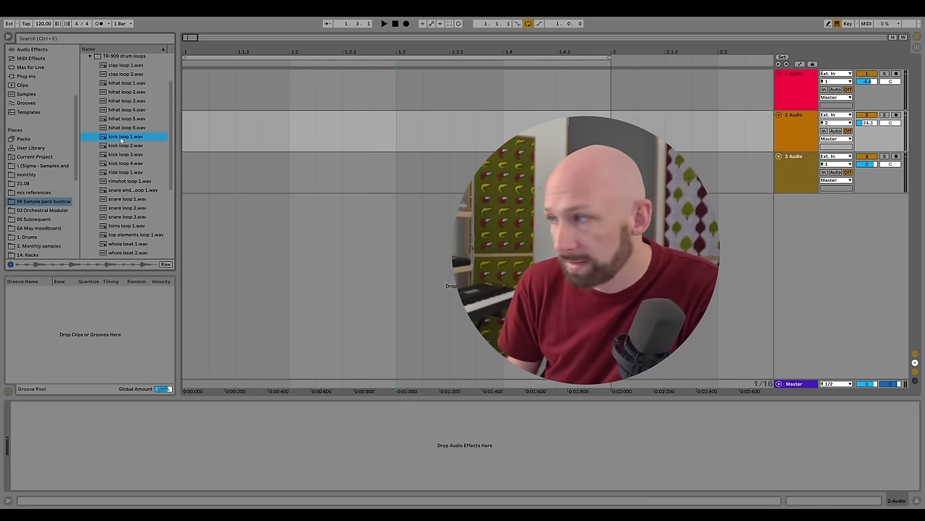
pyautogui.moveTo(121, 137); pyautogui.dragTo(188, 92)
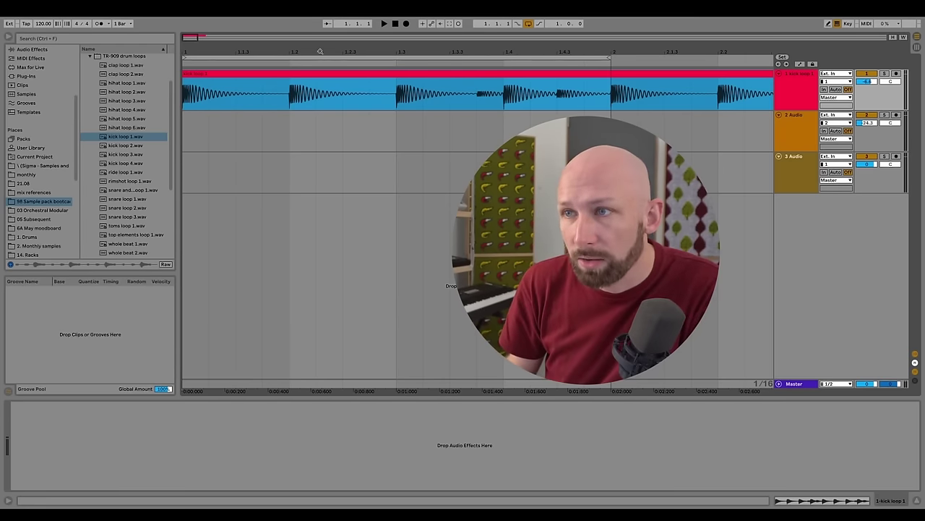
# Loop the two bars from 1.1.1 to 3.1.1 spanned by the kick clip, and play and stop the loop
pyautogui.moveTo(321, 52); pyautogui.dragTo(320, 65)
pyautogui.moveTo(548, 56); pyautogui.dragTo(366, 60)
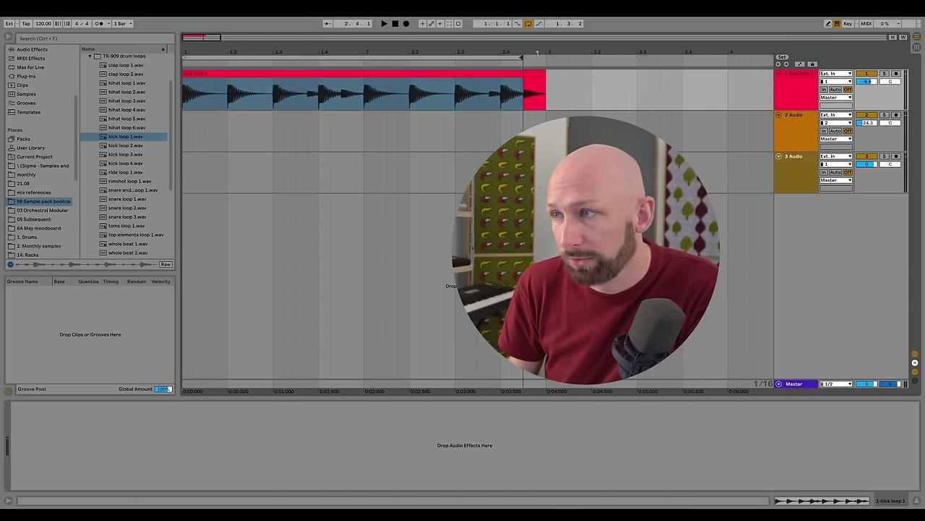
pyautogui.moveTo(546, 86); pyautogui.dragTo(363, 87)
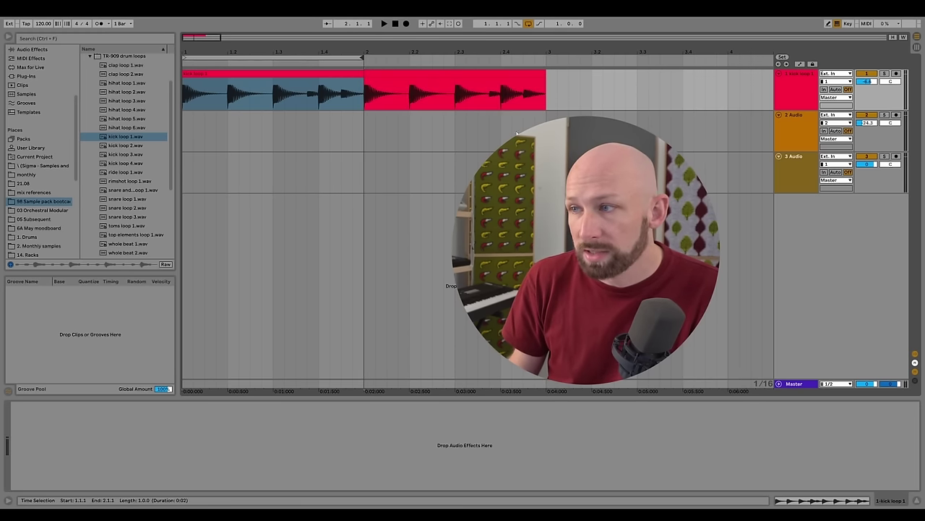
pyautogui.moveTo(546, 132); pyautogui.dragTo(185, 137)
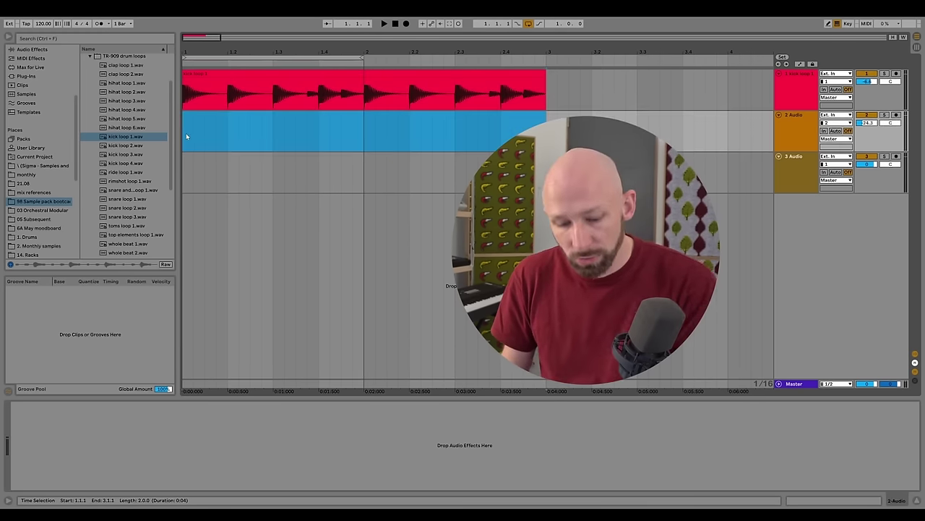
pyautogui.hotkey('ctrl', 'l')
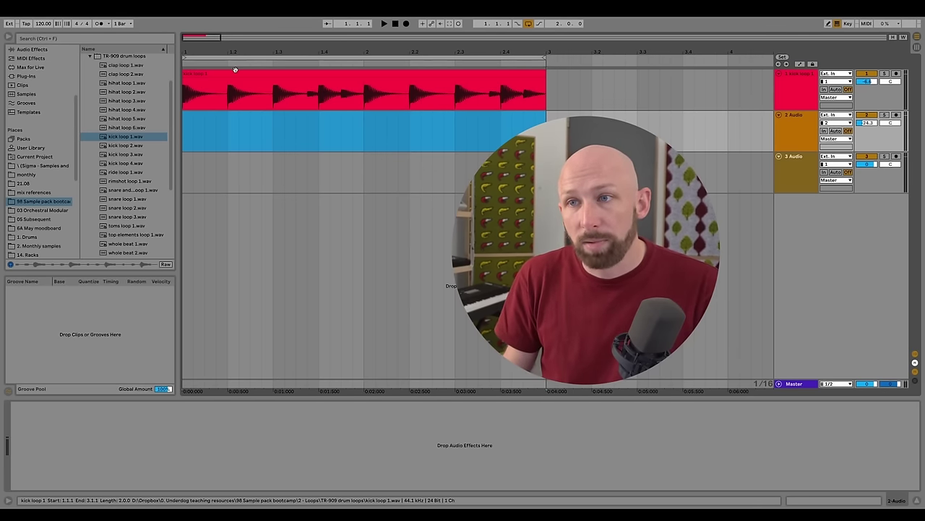
pyautogui.press('space')
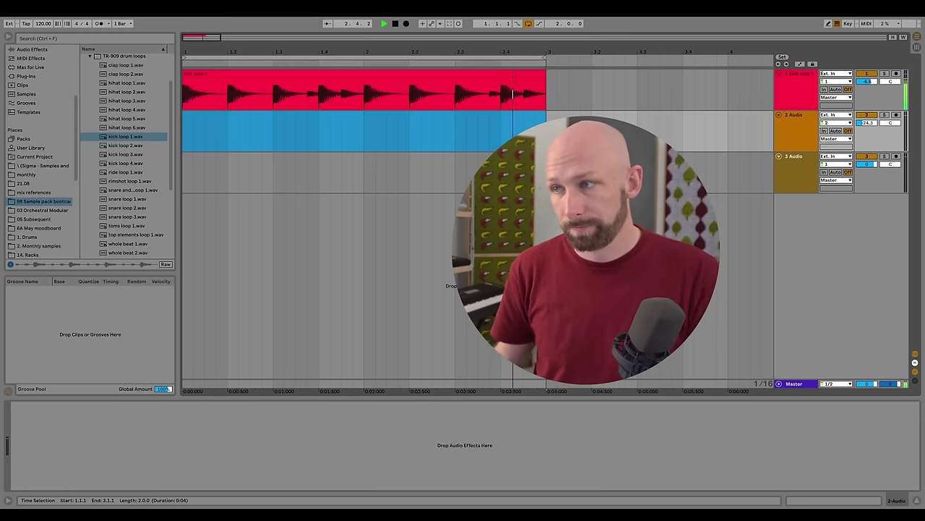
pyautogui.press('space')
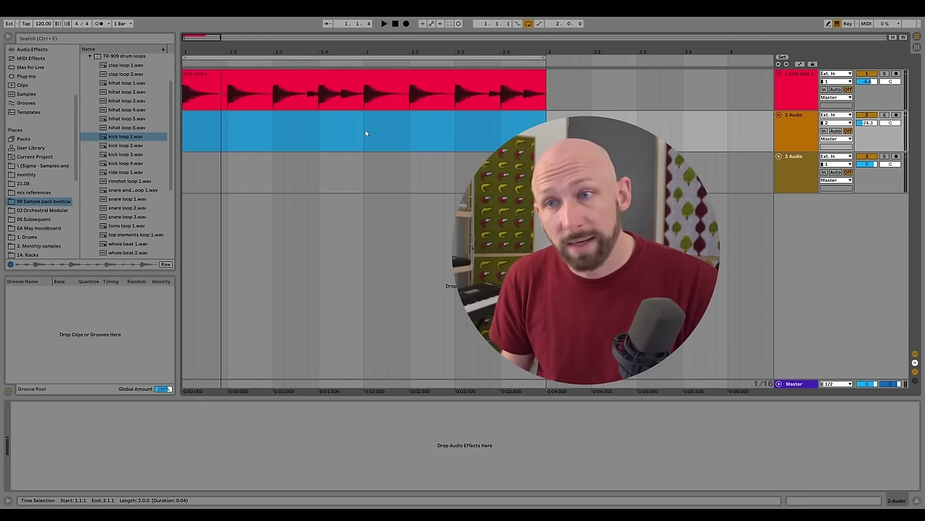
# Place snare loop 1.wav at 1.1.1 on the second audio track, and play and stop it with the kick loop
pyautogui.press('Delete')
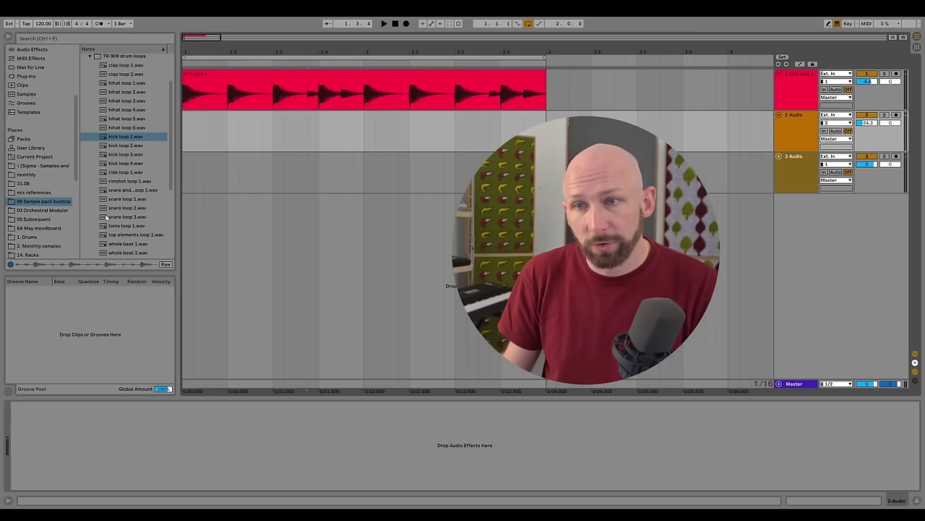
pyautogui.moveTo(120, 205); pyautogui.dragTo(184, 137)
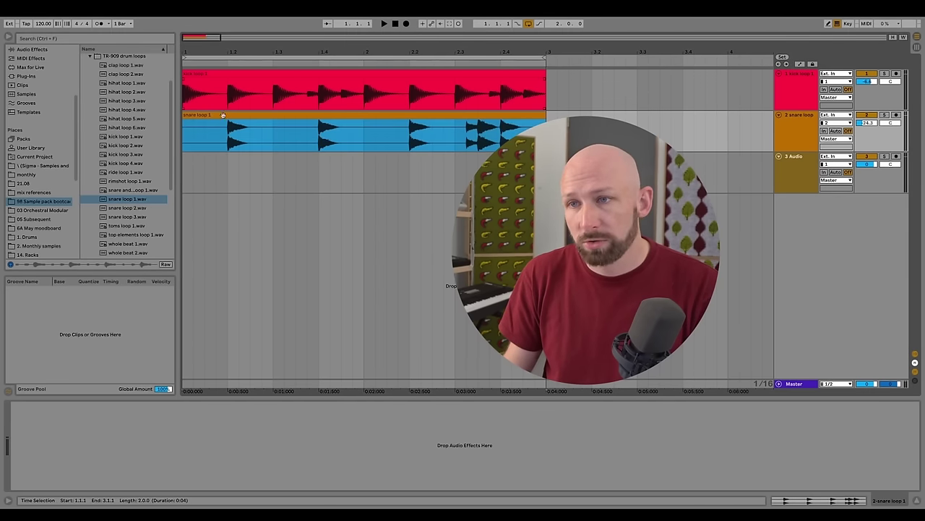
pyautogui.click(191, 133)
pyautogui.press('space')
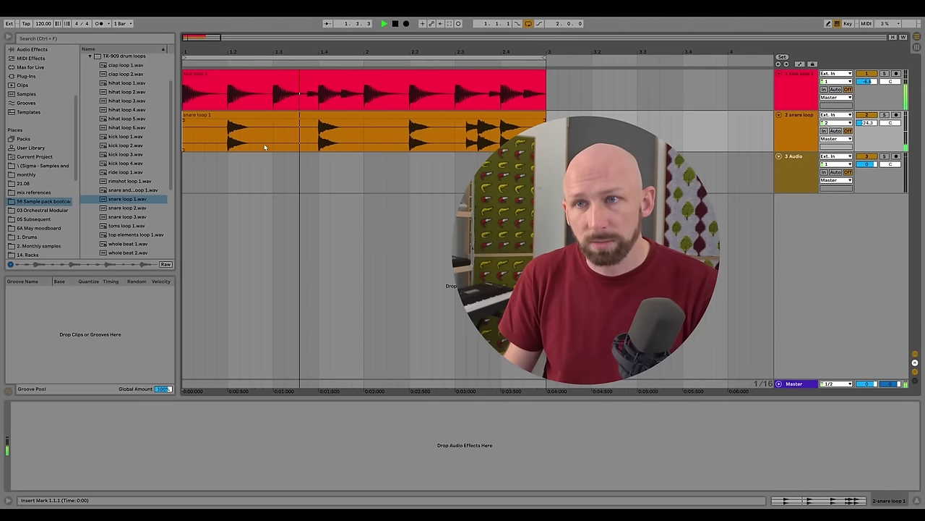
pyautogui.press('space')
# Place hihat loop 2.wav at 1.1.1 on the third audio track, and play and stop the three-track beat twice
pyautogui.moveTo(124, 92); pyautogui.dragTo(184, 175)
pyautogui.press('space')
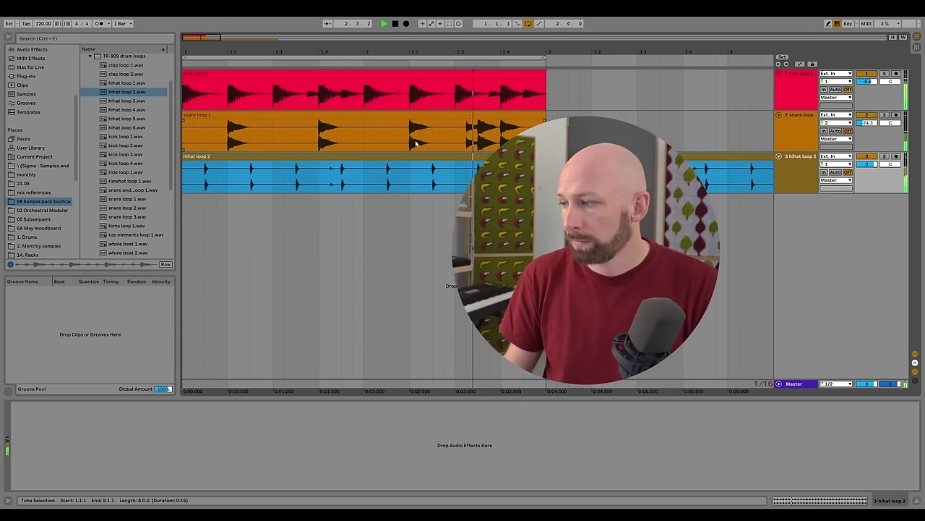
pyautogui.press('space')
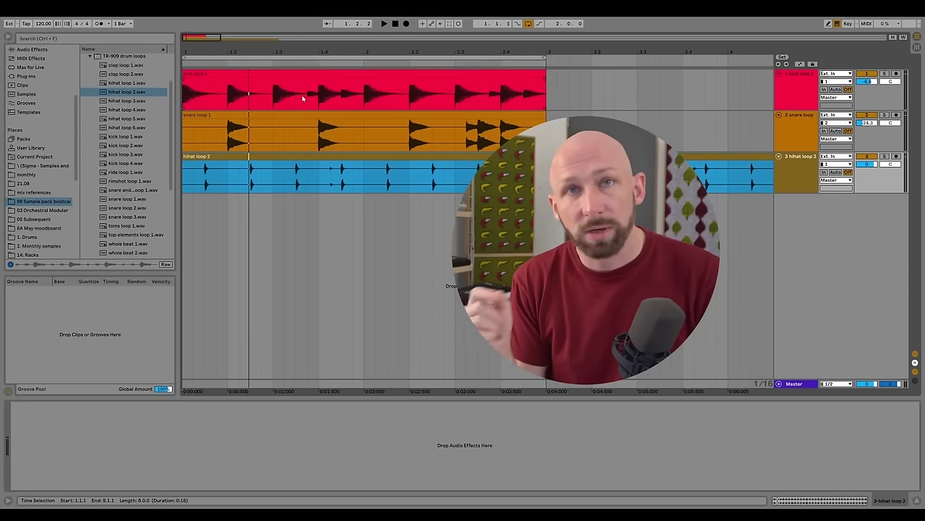
pyautogui.press('space')
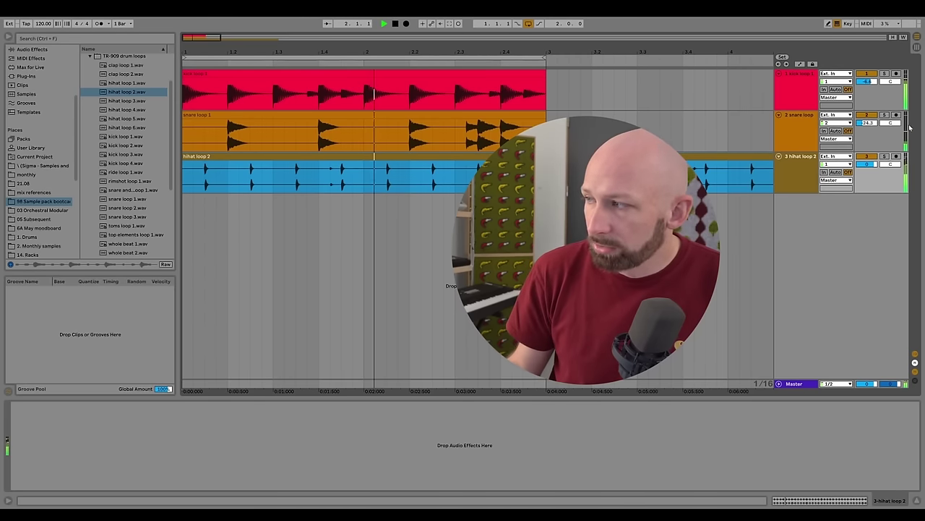
pyautogui.press('space')
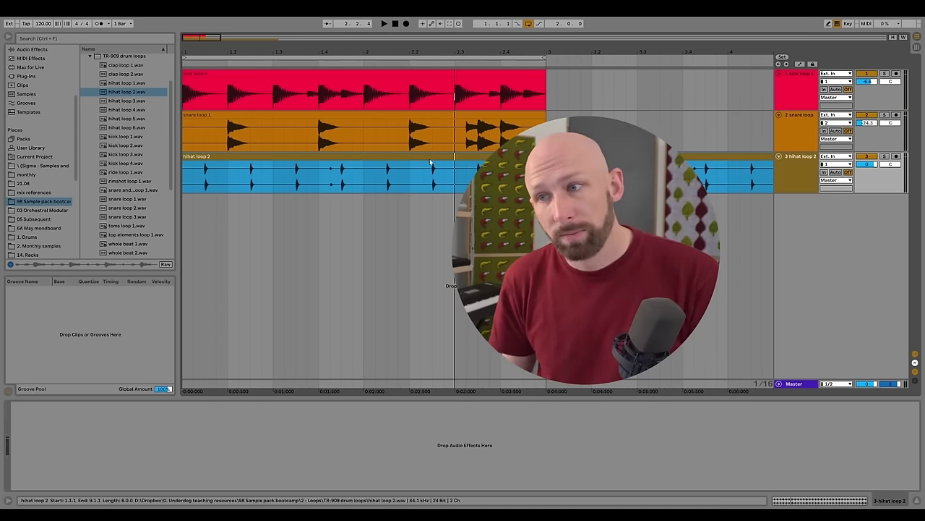
# Switch to Session View, and play and stop the beat repeatedly while examining the track and master level meters
pyautogui.press('Tab')
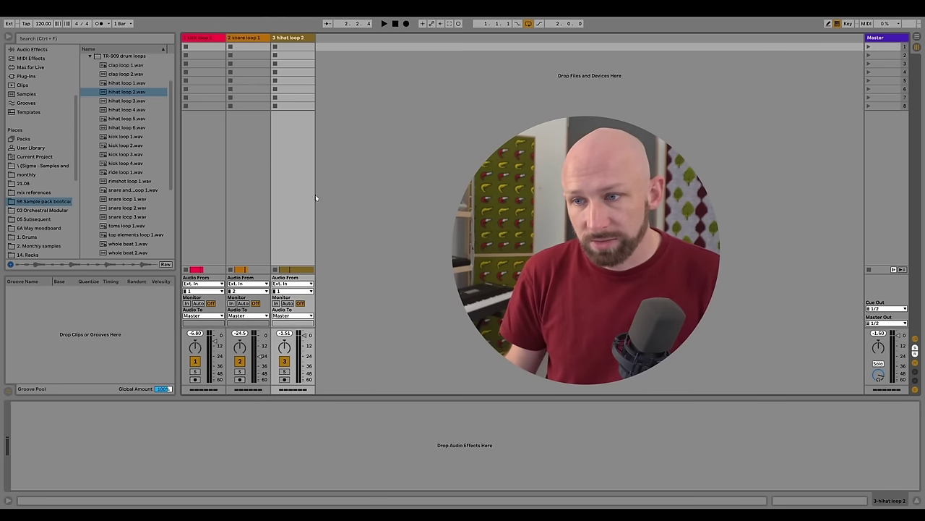
pyautogui.press('space')
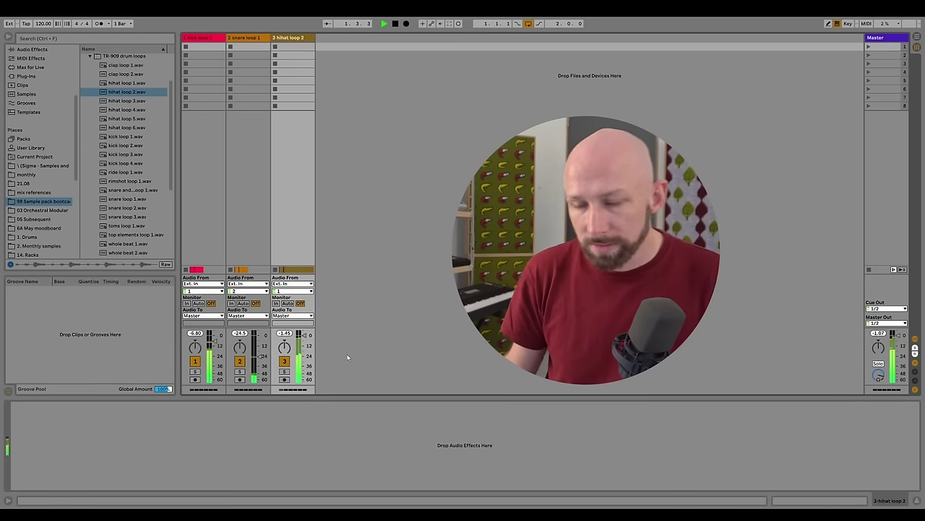
pyautogui.press('space')
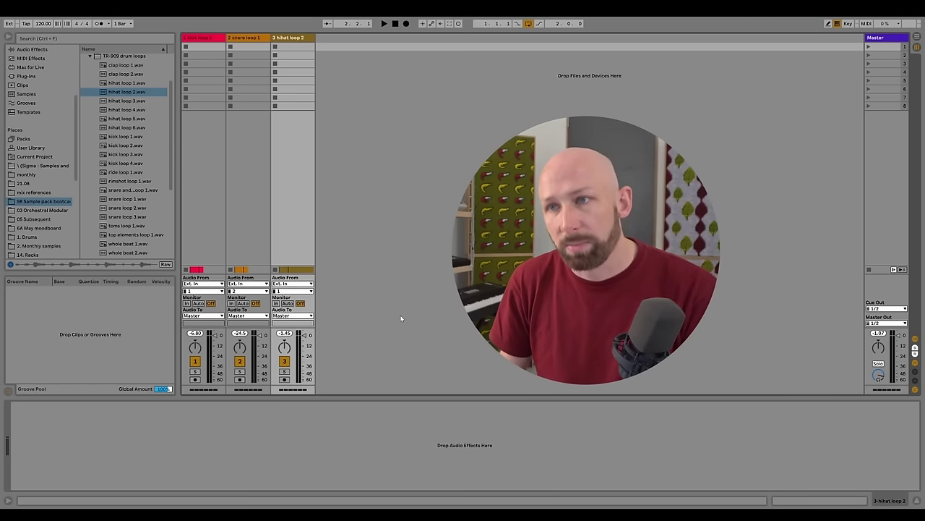
pyautogui.press('space')
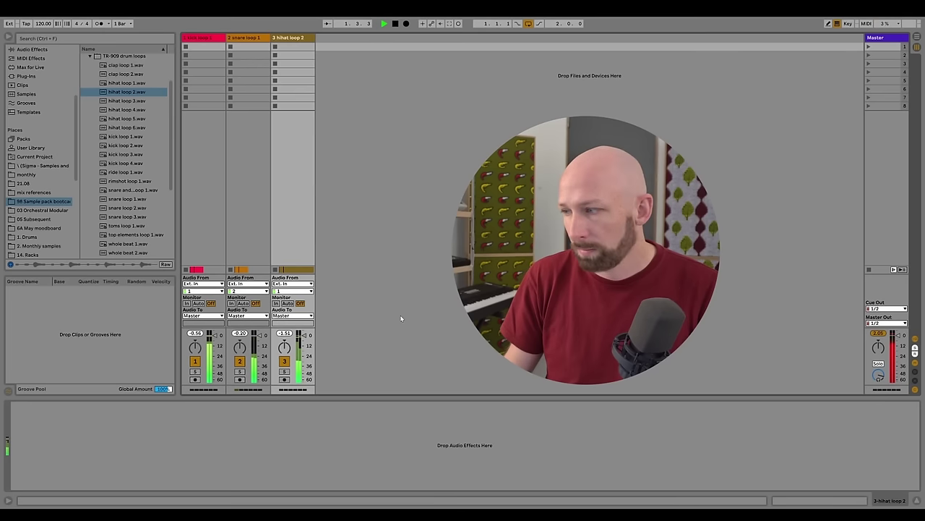
pyautogui.press('space')
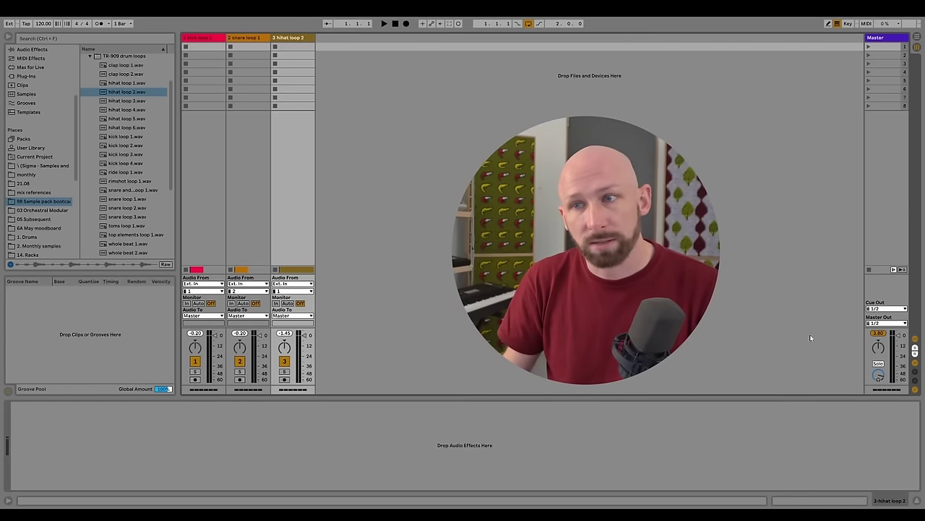
pyautogui.press('space')
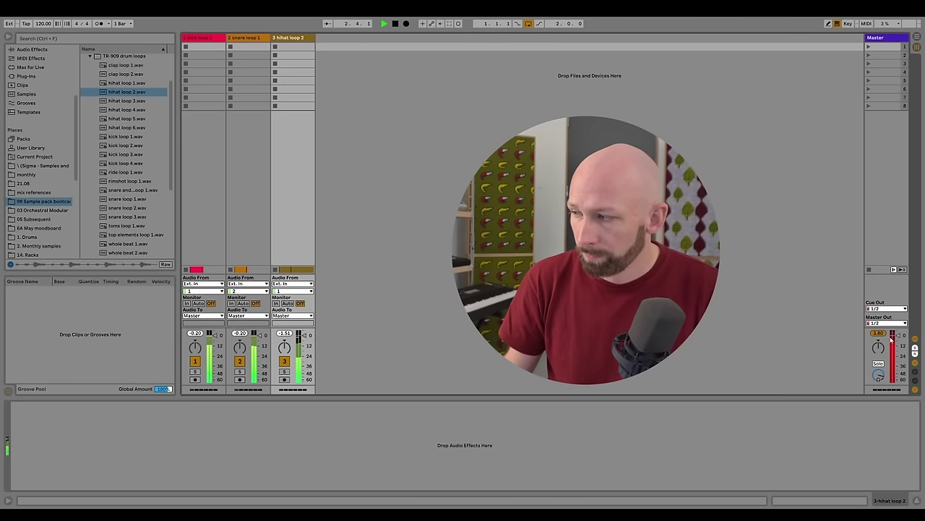
pyautogui.press('space')
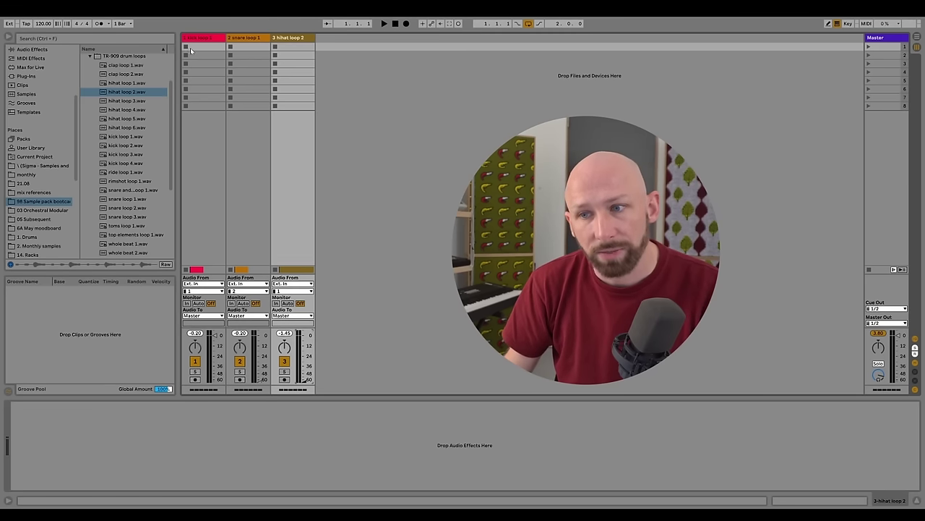
# With the beat playing, lower the kick to -12.0 dB, raise the snare to -18.3 dB and hihat to -13.5 dB, and stop playback
pyautogui.press('space')
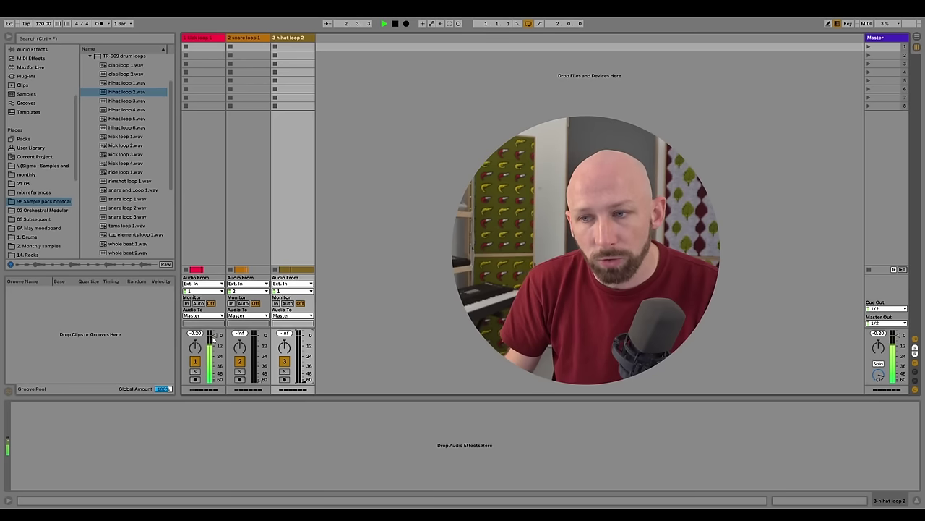
pyautogui.moveTo(215, 337); pyautogui.dragTo(216, 346)
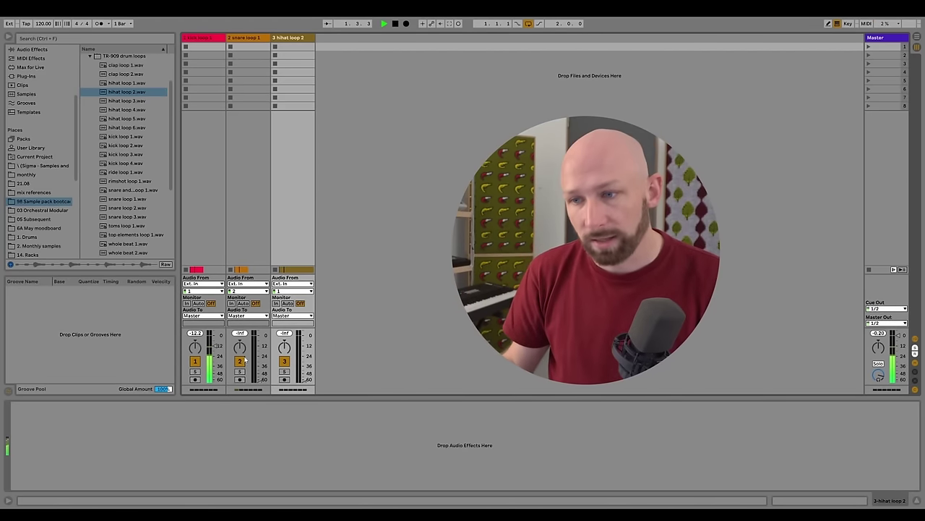
pyautogui.moveTo(259, 370); pyautogui.dragTo(259, 350)
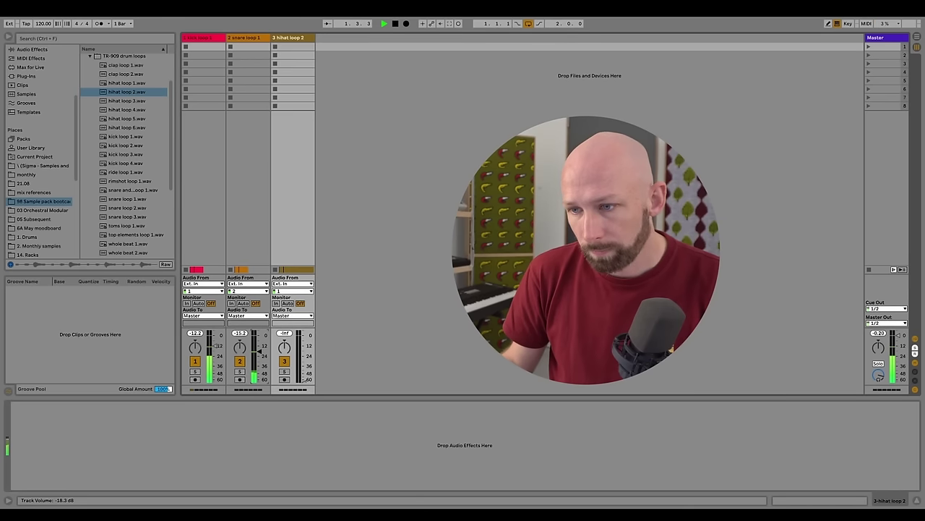
pyautogui.moveTo(295, 362); pyautogui.dragTo(302, 341)
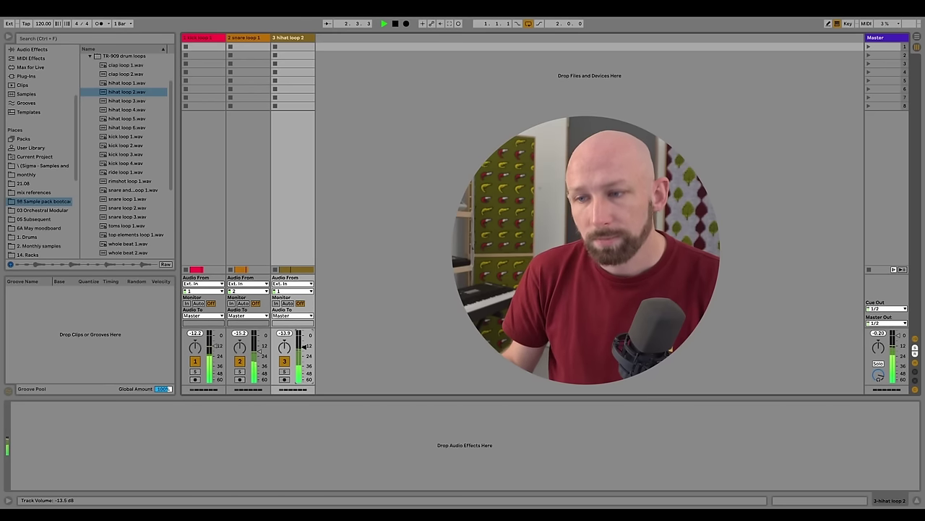
pyautogui.press('space')
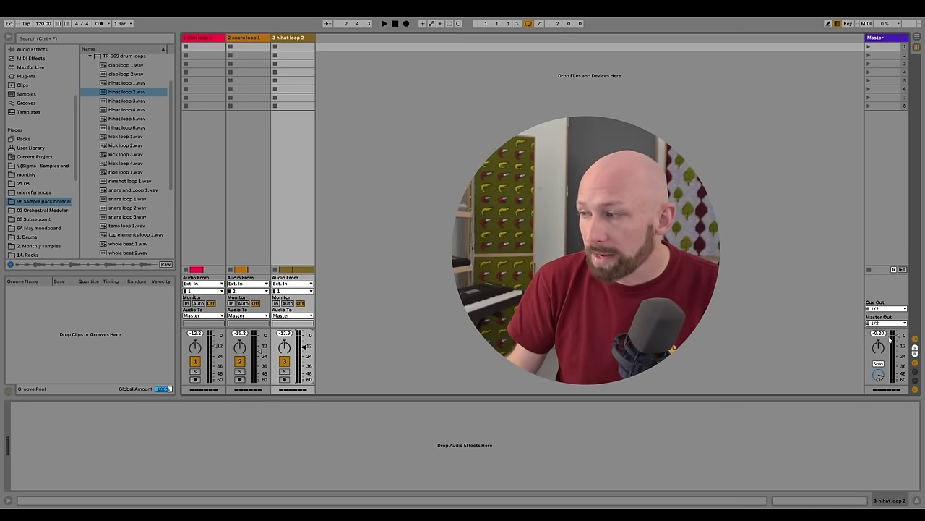
# Reset the master track's peak level indicator, and play and stop the rebalanced beat to check the master level
pyautogui.moveTo(878, 333); pyautogui.dragTo(896, 354)
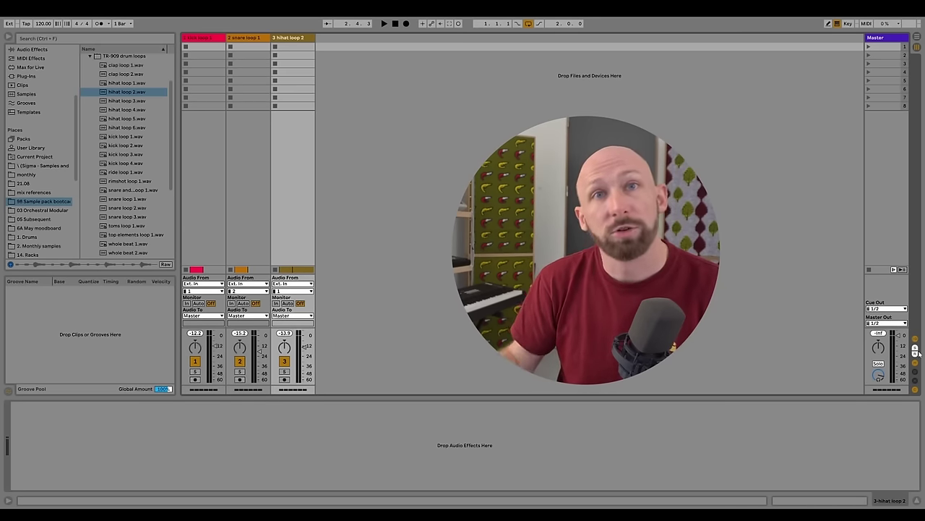
pyautogui.press('space')
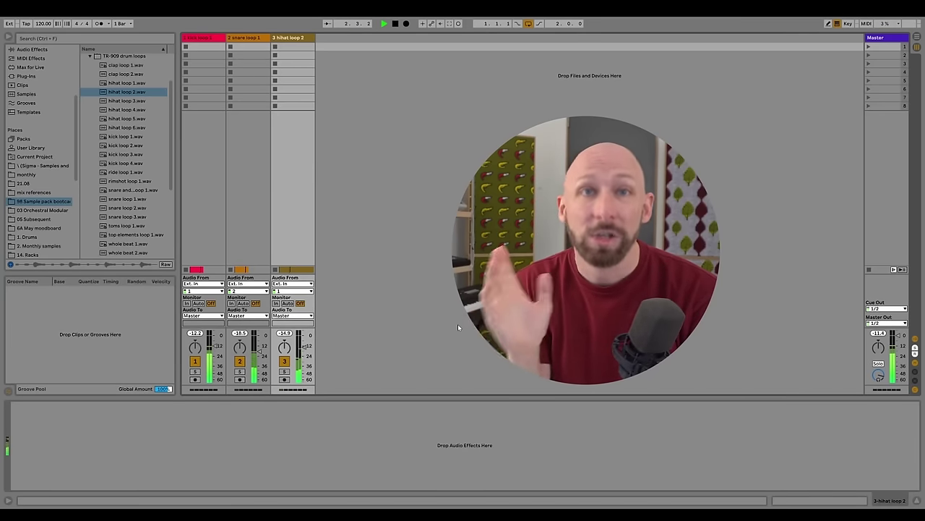
pyautogui.press('space')
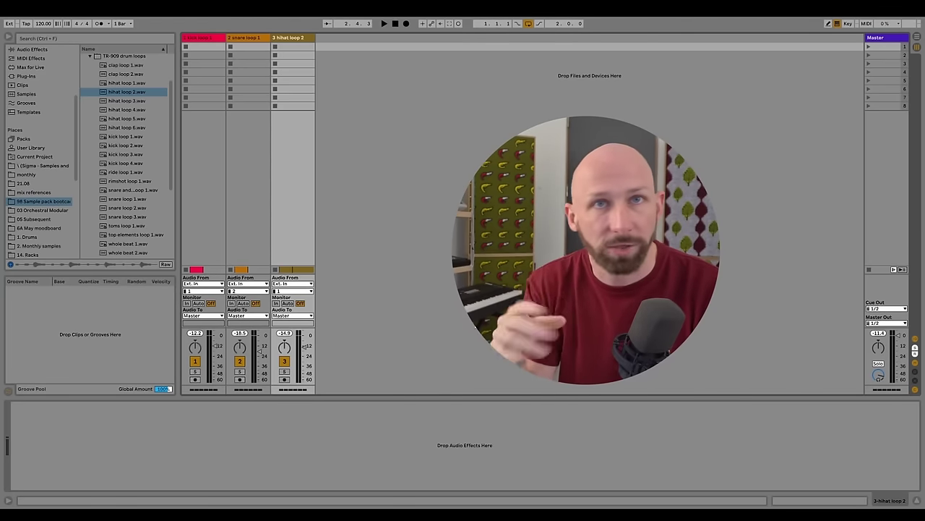
# Return to Arrangement View and add two new audio tracks below the hihat track
pyautogui.press('Tab')
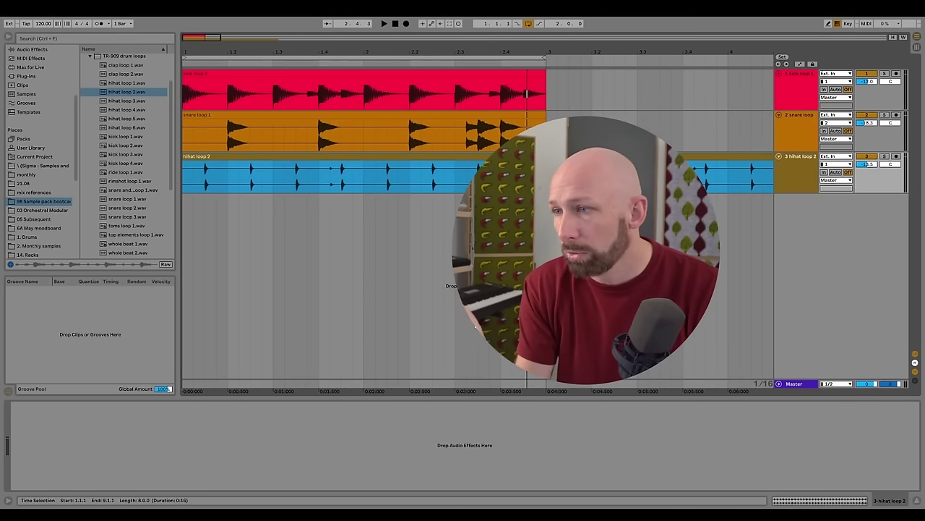
pyautogui.click(802, 178)
pyautogui.hotkey('ctrl', 't')
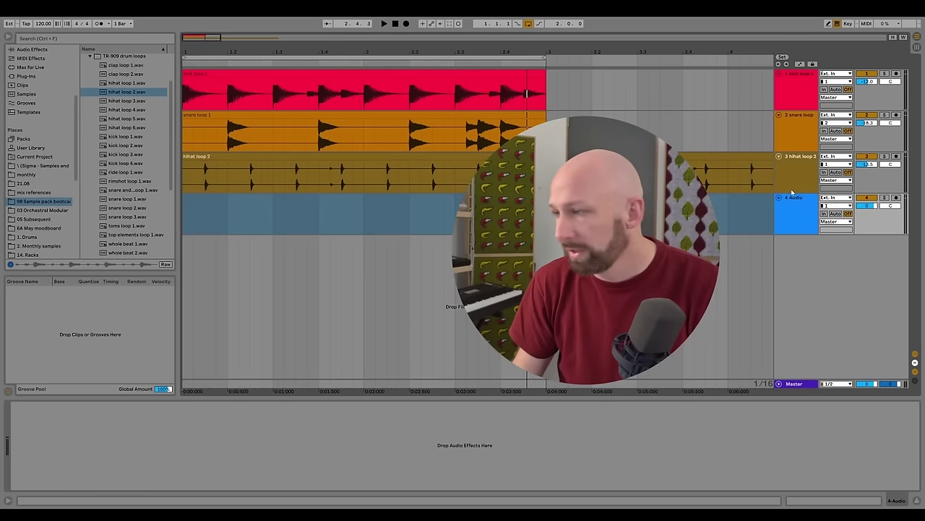
pyautogui.hotkey('ctrl', 't')
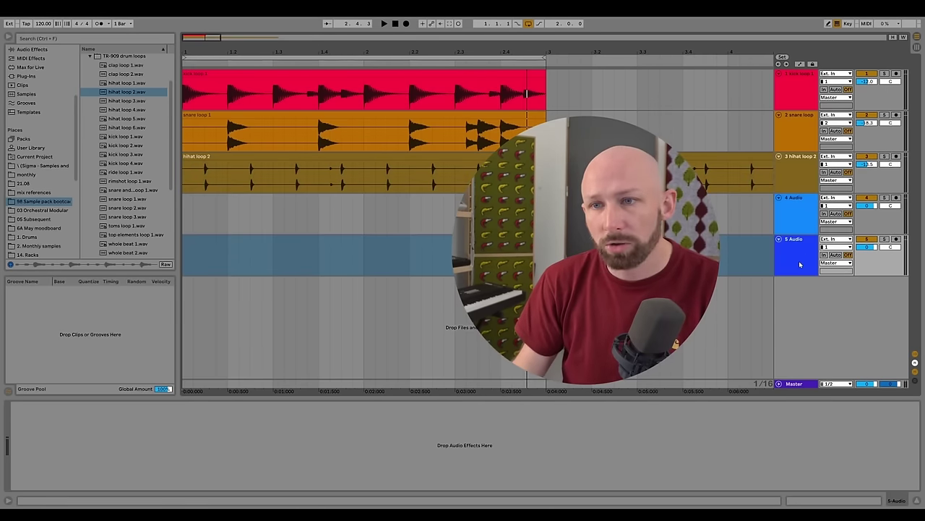
# Place rimshot loop 1.wav at 1.1.1 on the fourth audio track, and play and stop it with the beat
pyautogui.scroll(-2, 136, 233)
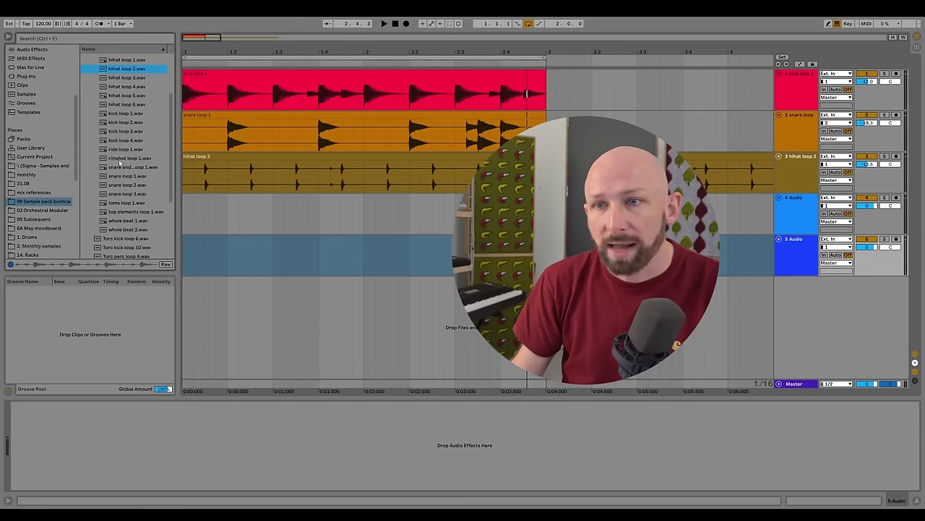
pyautogui.moveTo(123, 159); pyautogui.dragTo(185, 210)
pyautogui.press('space')
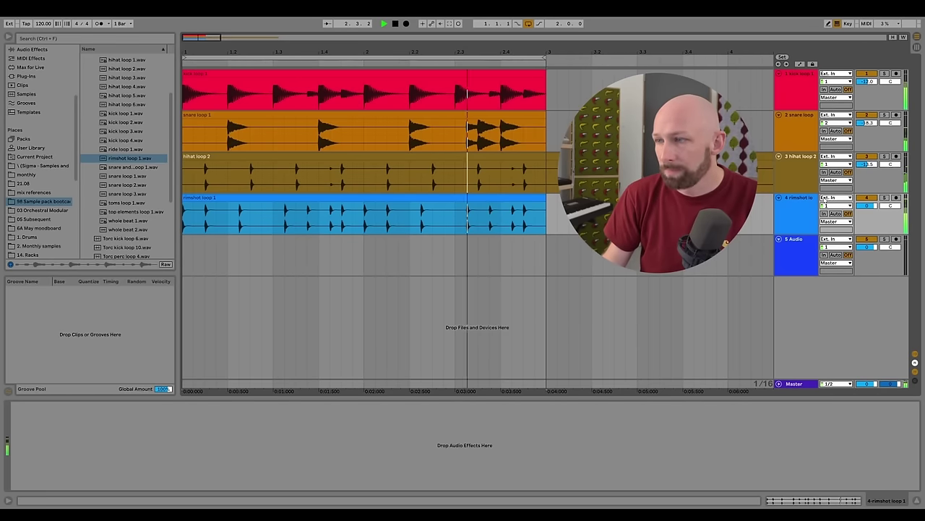
pyautogui.click(471, 211)
pyautogui.press('space')
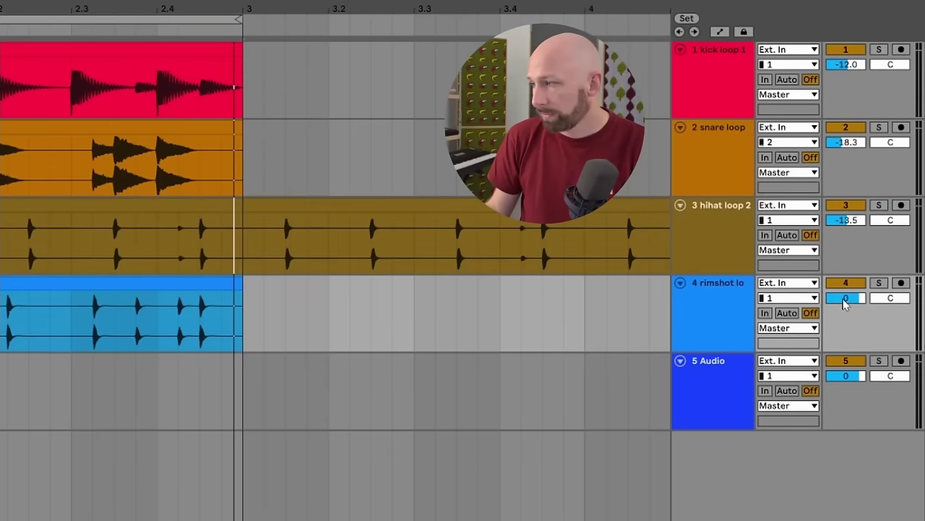
# Set the rimshot track's volume to -15.7 dB
pyautogui.click(874, 207)
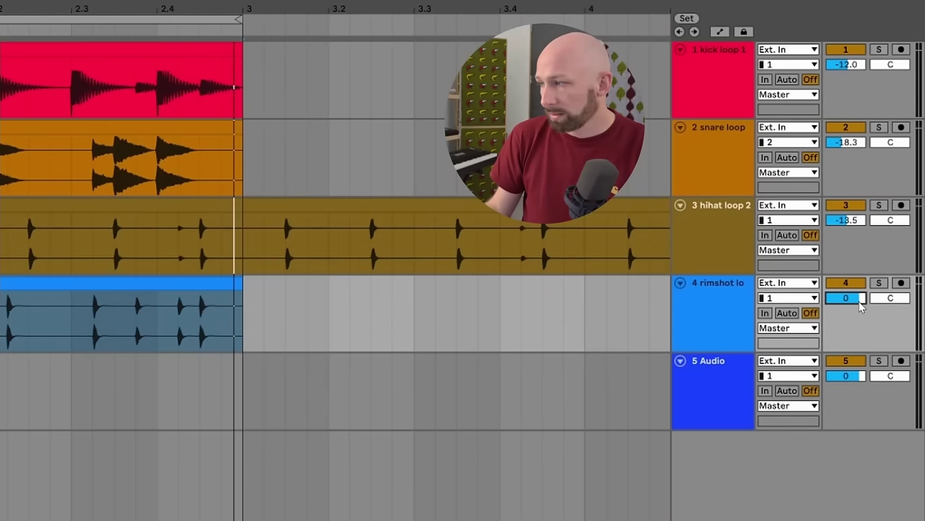
pyautogui.moveTo(860, 305); pyautogui.dragTo(860, 355)
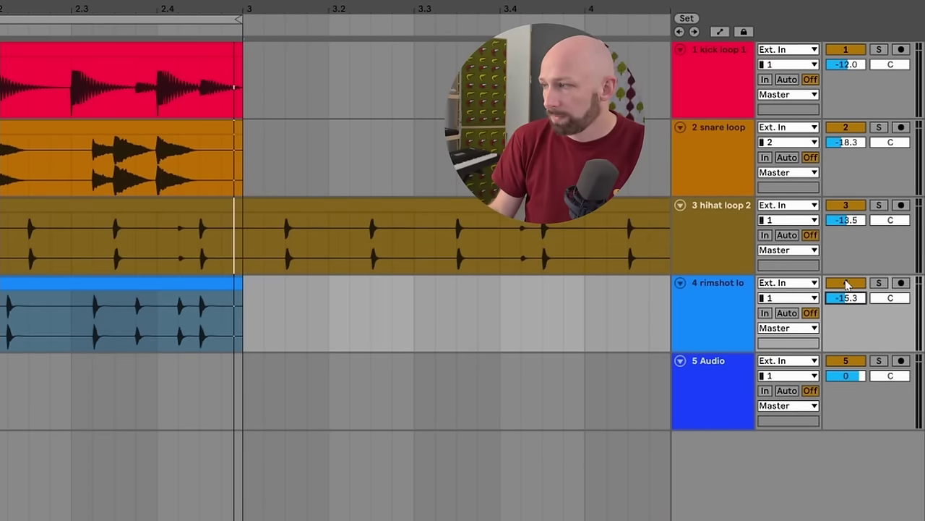
pyautogui.moveTo(848, 296); pyautogui.dragTo(848, 301)
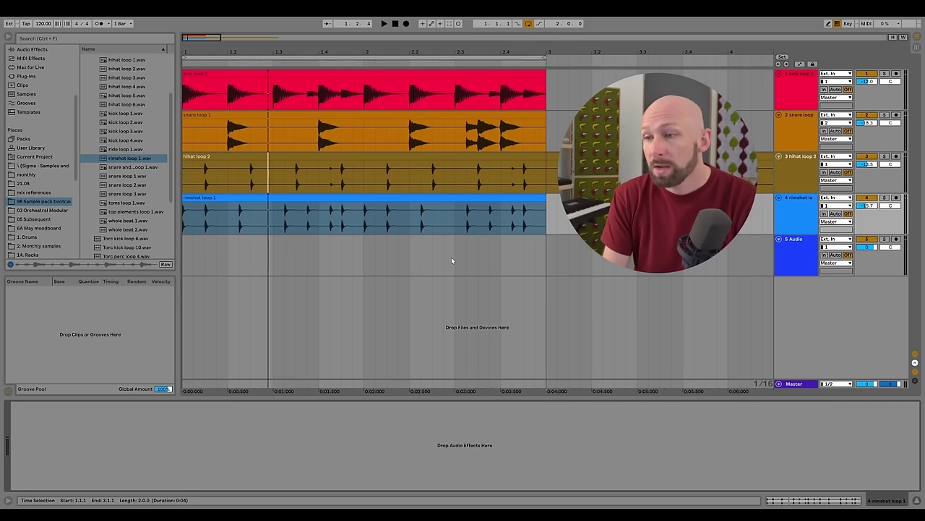
# Select the rimshot, hihat and kick clips in turn by their title bars
pyautogui.click(390, 198)
pyautogui.keyDown('shift'); pyautogui.click(368, 156); pyautogui.keyUp('shift')
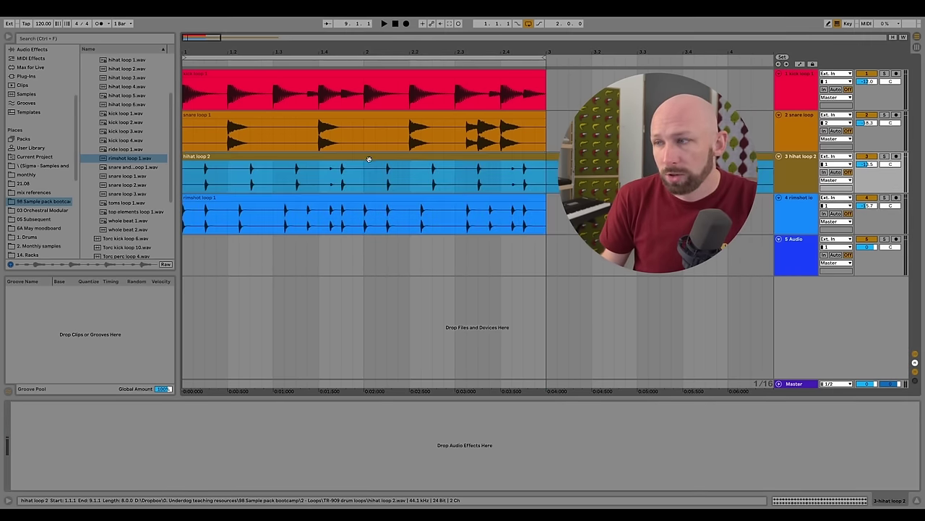
pyautogui.click(367, 93)
pyautogui.click(367, 75)
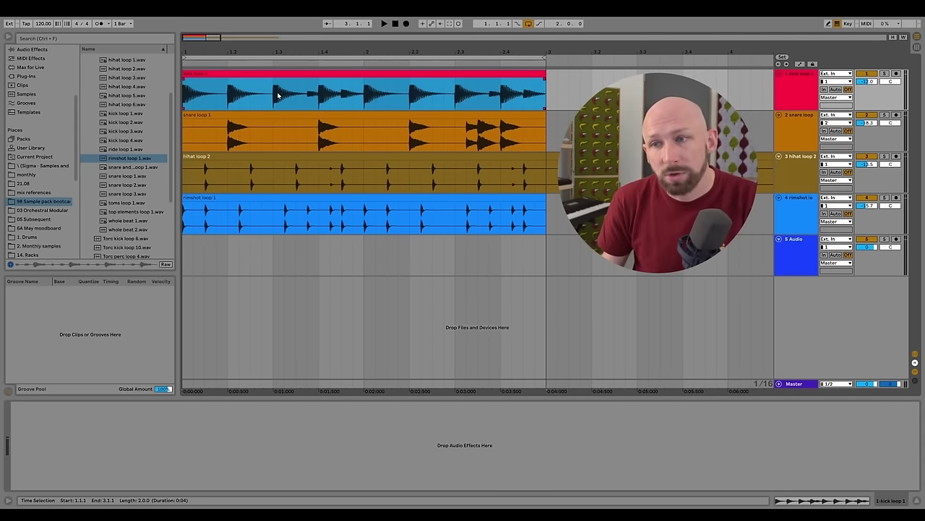
pyautogui.keyDown('shift'); pyautogui.click(277, 208); pyautogui.keyUp('shift')
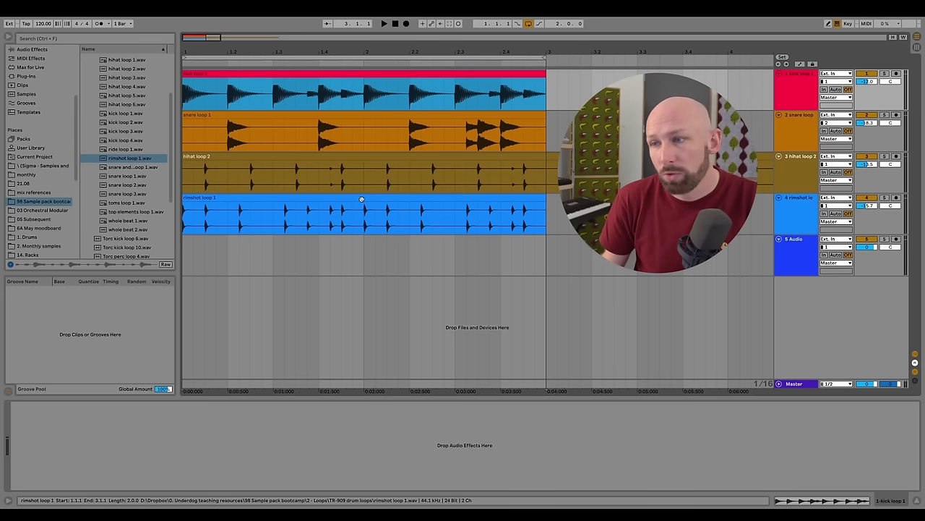
# Shorten the rimshot clip so it ends at 1.2.1, and extend it back to 3.1.1
pyautogui.click(242, 212)
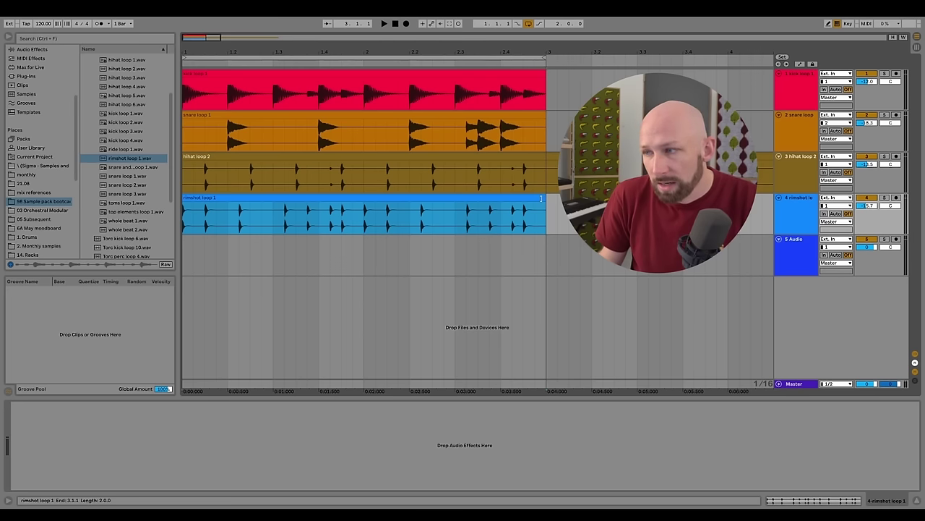
pyautogui.moveTo(541, 198); pyautogui.dragTo(221, 198)
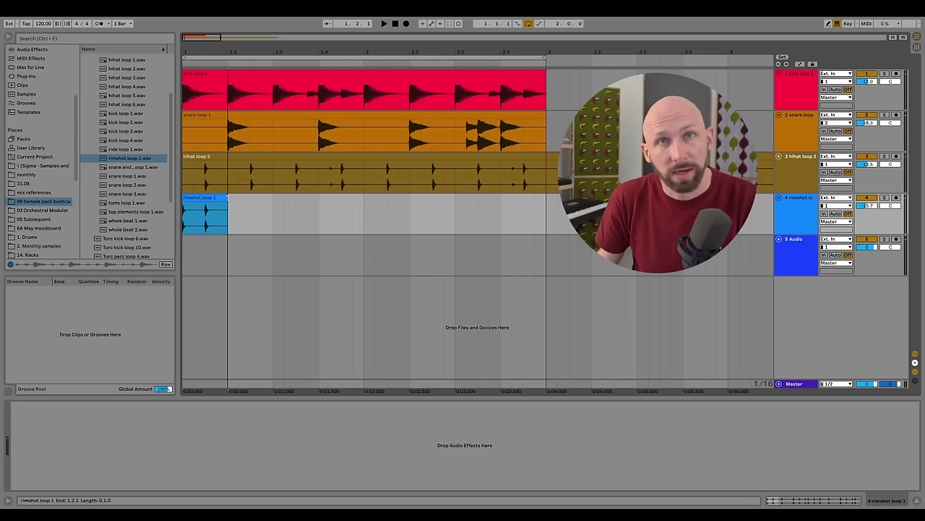
pyautogui.click(349, 226)
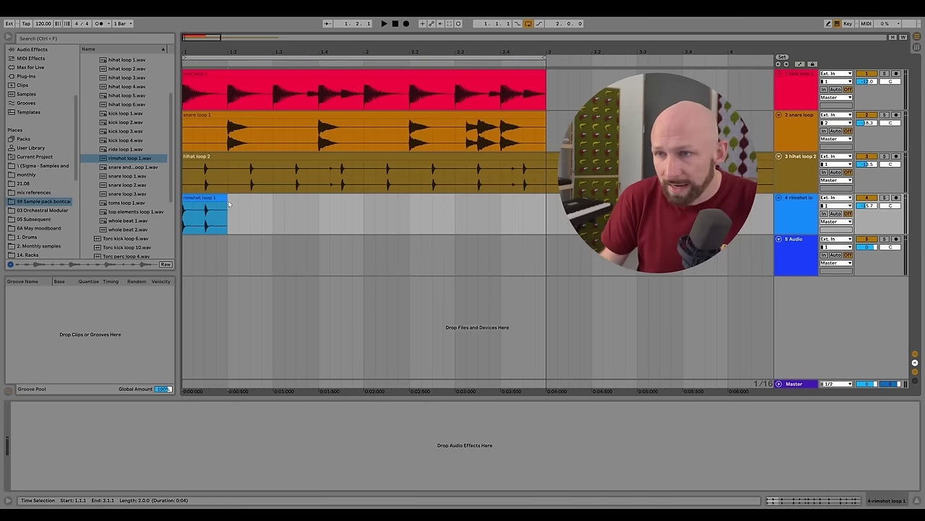
pyautogui.moveTo(226, 200); pyautogui.dragTo(547, 202)
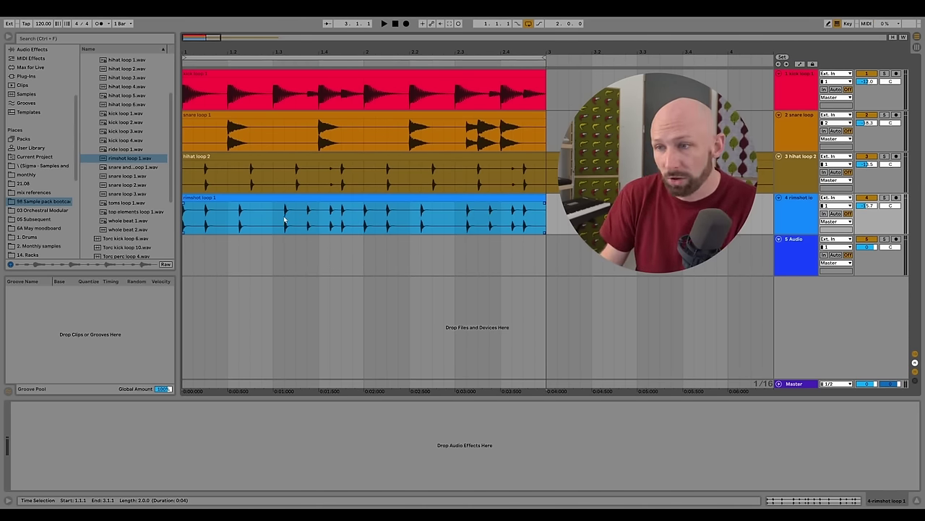
# Delete the rimshot clip's section from 1.3.1 to 2.2.1, and trim the second piece to start at 2.3.1
pyautogui.moveTo(281, 215); pyautogui.dragTo(389, 220)
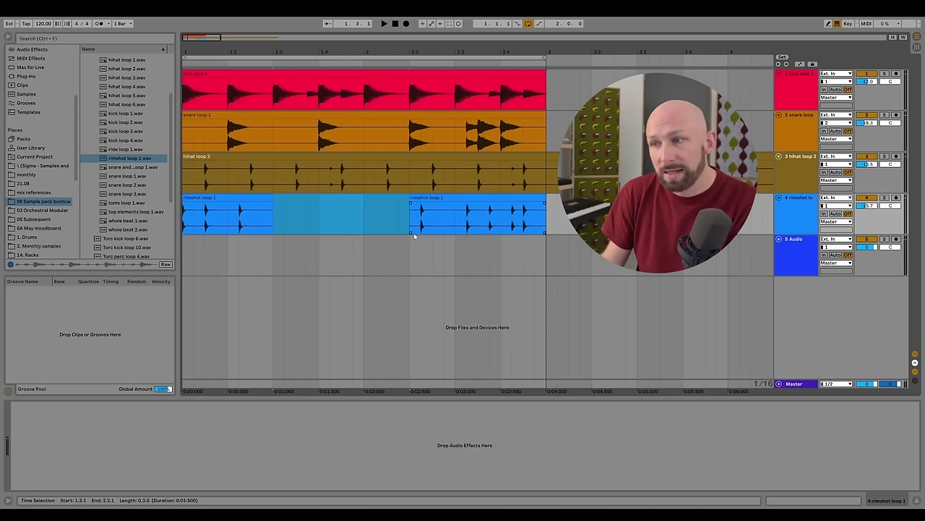
pyautogui.press('Delete')
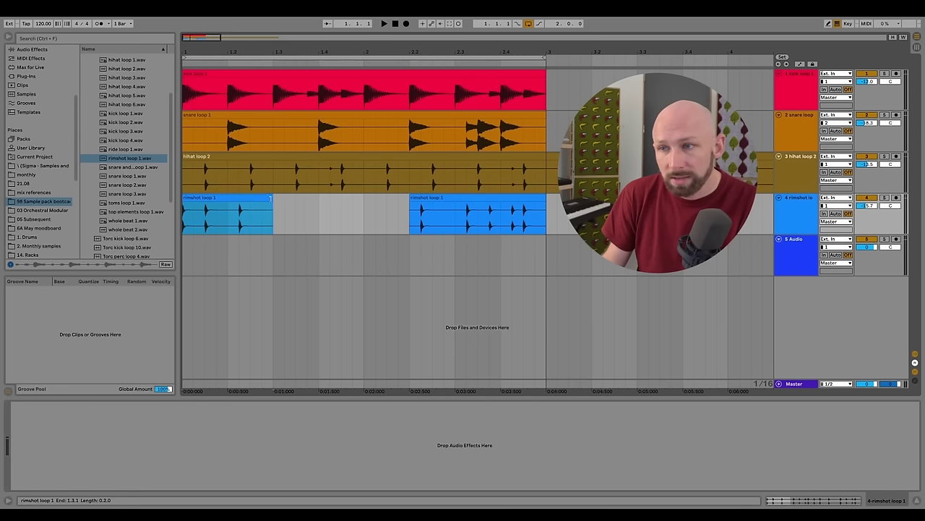
pyautogui.moveTo(271, 198)
pyautogui.mouseDown()
pyautogui.moveTo(407, 198)
pyautogui.moveTo(273, 198)
pyautogui.mouseUp()
pyautogui.moveTo(409, 198)
pyautogui.mouseDown()
pyautogui.moveTo(275, 198)
pyautogui.moveTo(455, 198)
pyautogui.mouseUp()
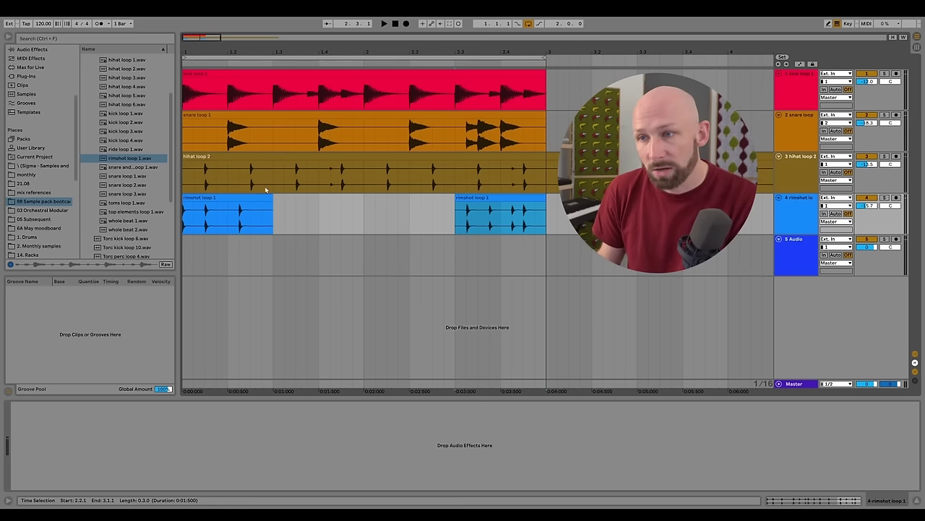
pyautogui.click(343, 227)
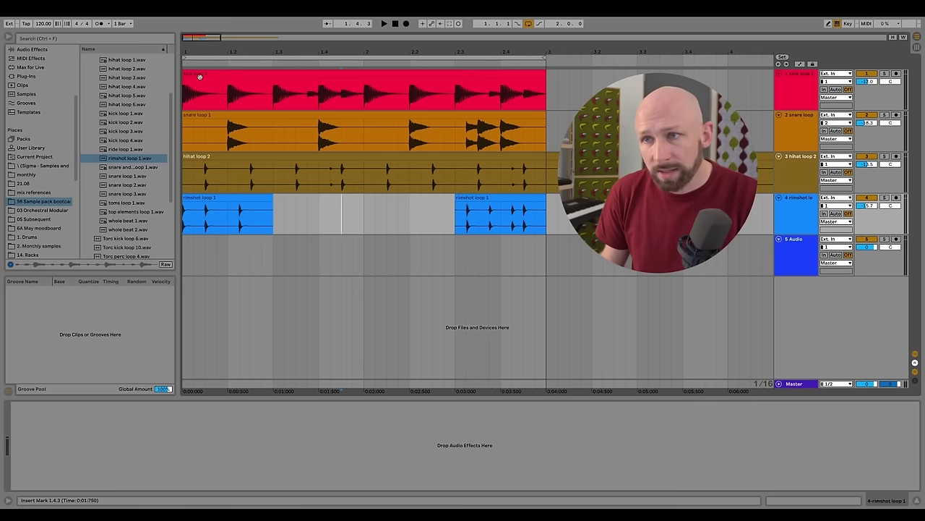
# Shorten the kick loop clip so it holds only the first kick hit, ending at 1.1.3
pyautogui.moveTo(189, 91); pyautogui.dragTo(547, 99)
pyautogui.click(217, 99)
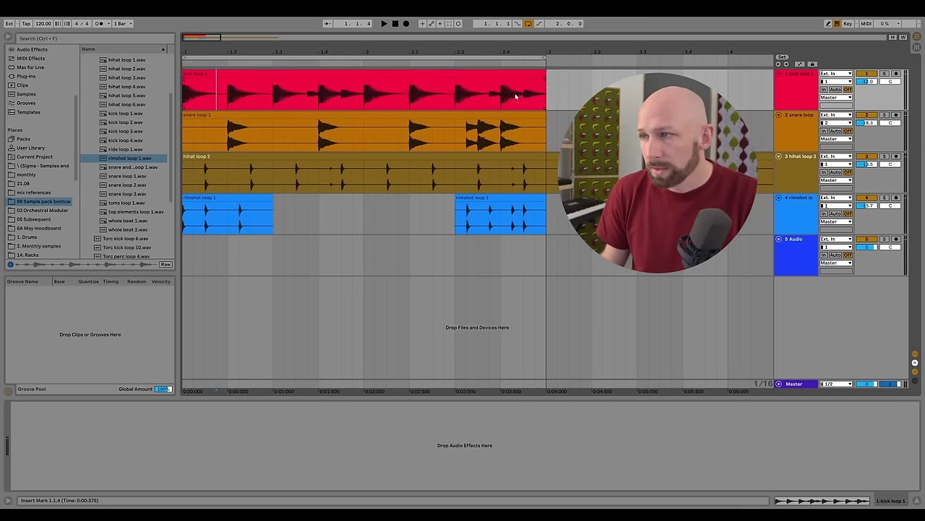
pyautogui.moveTo(543, 75); pyautogui.dragTo(207, 74)
pyautogui.click(233, 136)
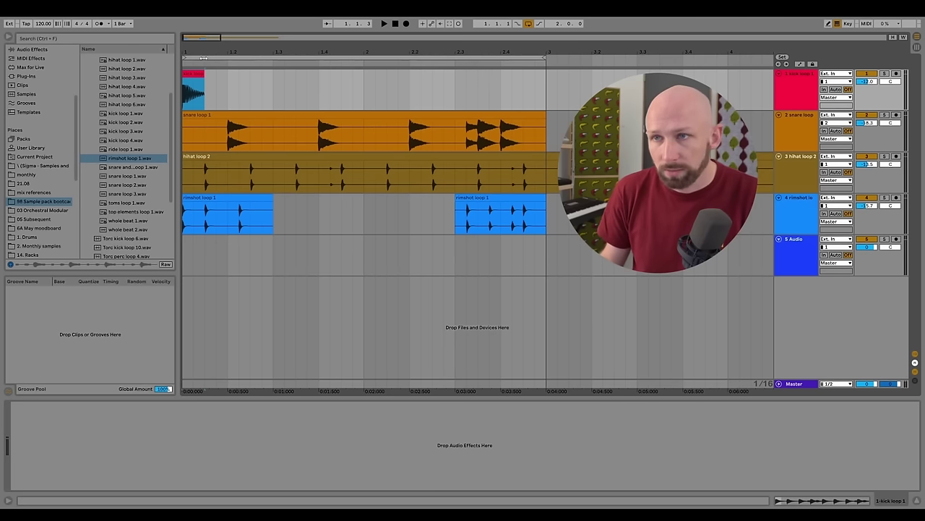
# Add a fade-out to the shortened kick clip, starting about a third of the way through it
pyautogui.moveTo(185, 48); pyautogui.dragTo(194, 57)
pyautogui.click(276, 94)
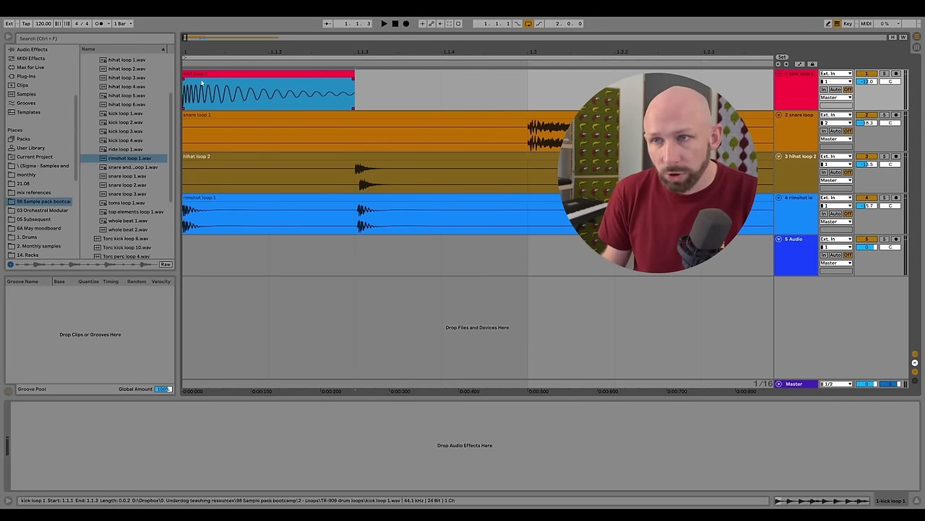
pyautogui.click(351, 81)
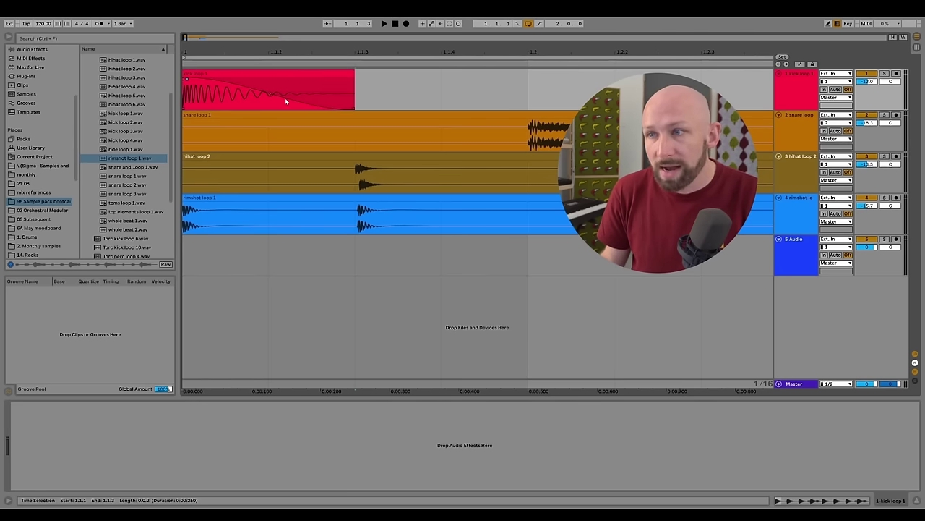
pyautogui.moveTo(187, 82)
pyautogui.mouseDown()
pyautogui.moveTo(369, 77)
pyautogui.moveTo(258, 76)
pyautogui.mouseUp()
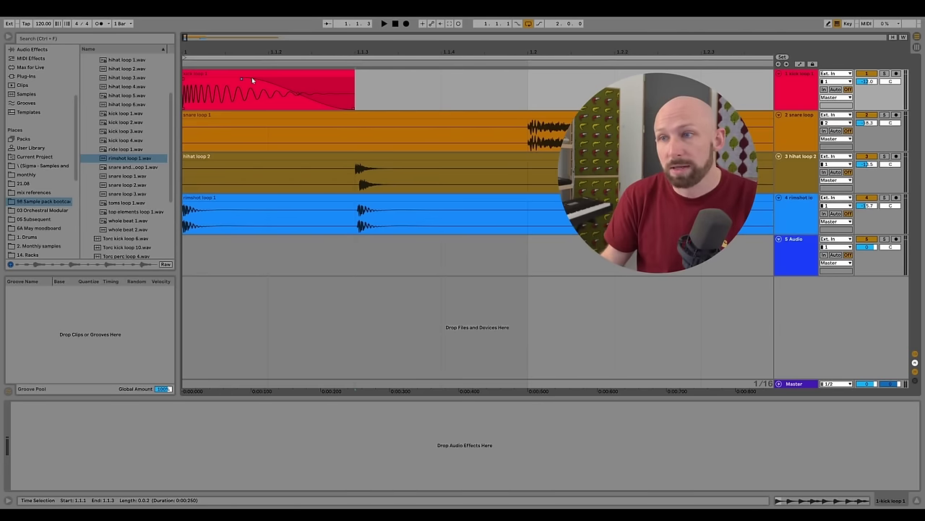
pyautogui.moveTo(264, 57)
pyautogui.mouseDown()
pyautogui.moveTo(210, 38)
pyautogui.moveTo(209, 29)
pyautogui.mouseUp()
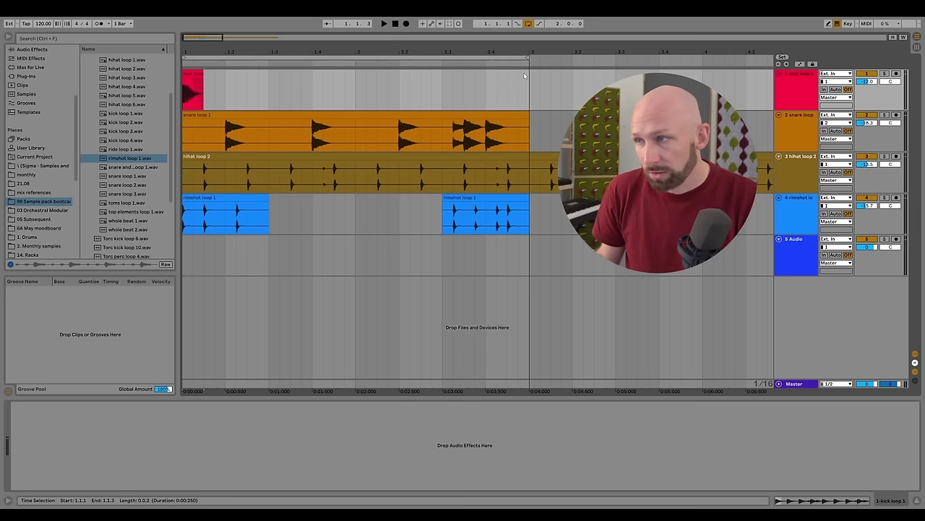
# Place copies of the short kick clip at 1.2.1 and 1.3.1
pyautogui.click(191, 73)
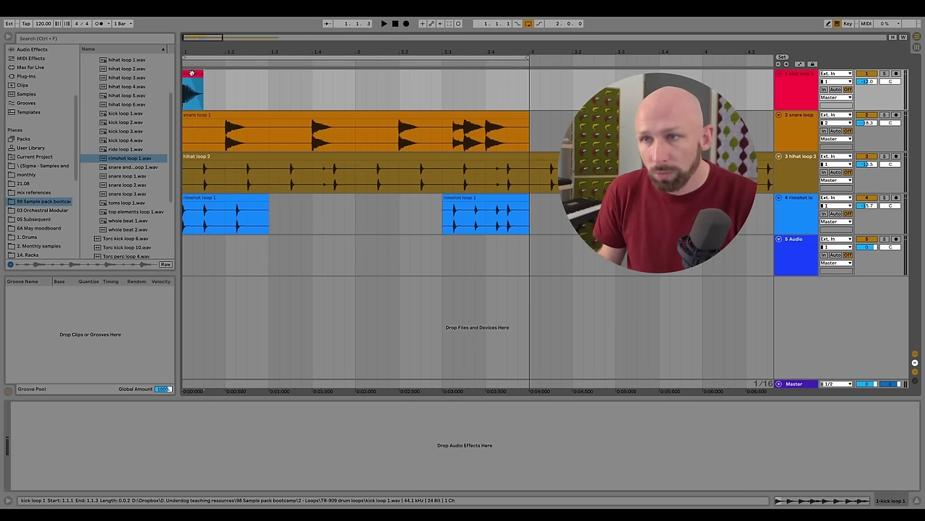
pyautogui.moveTo(192, 73); pyautogui.dragTo(246, 93)
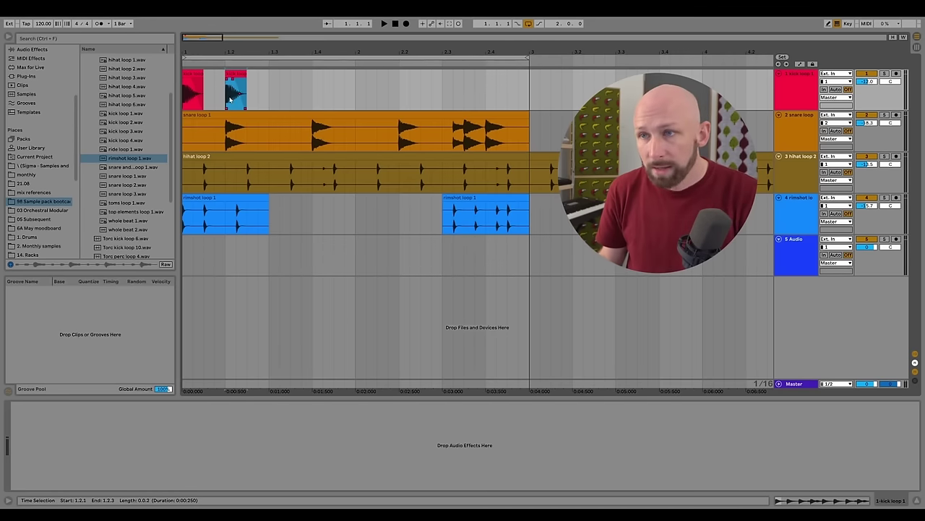
pyautogui.moveTo(231, 99); pyautogui.dragTo(267, 75)
pyautogui.click(274, 76)
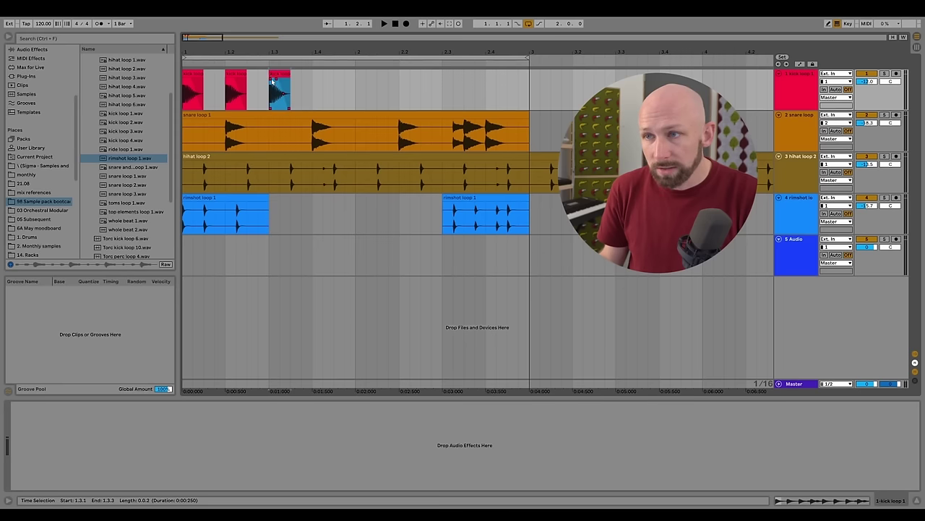
# Select the kick track's range from 1.3.1 to 1.4.1 and duplicate it repeatedly until the kicks fill the loop up to 3.1.1
pyautogui.hotkey('ctrl', 'd')
pyautogui.keyDown('shift'); pyautogui.click(283, 89); pyautogui.keyUp('shift')
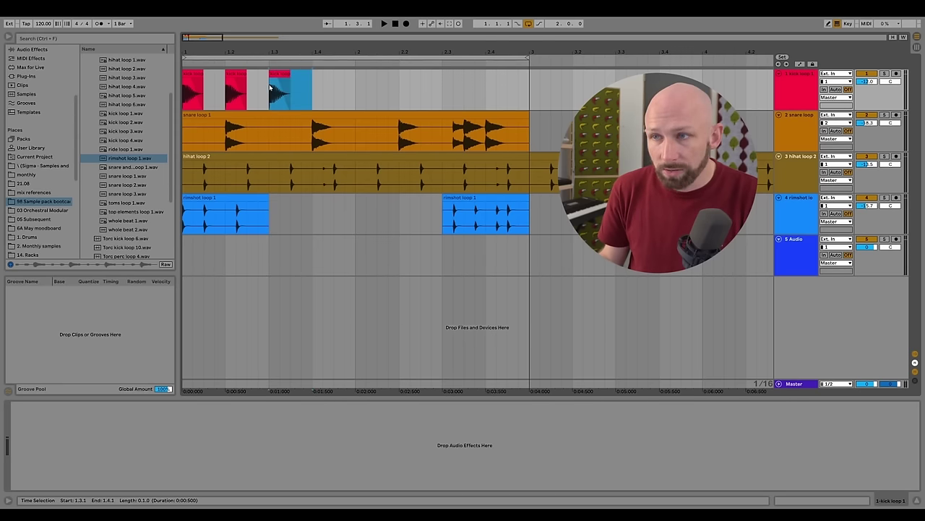
pyautogui.rightClick(299, 85)
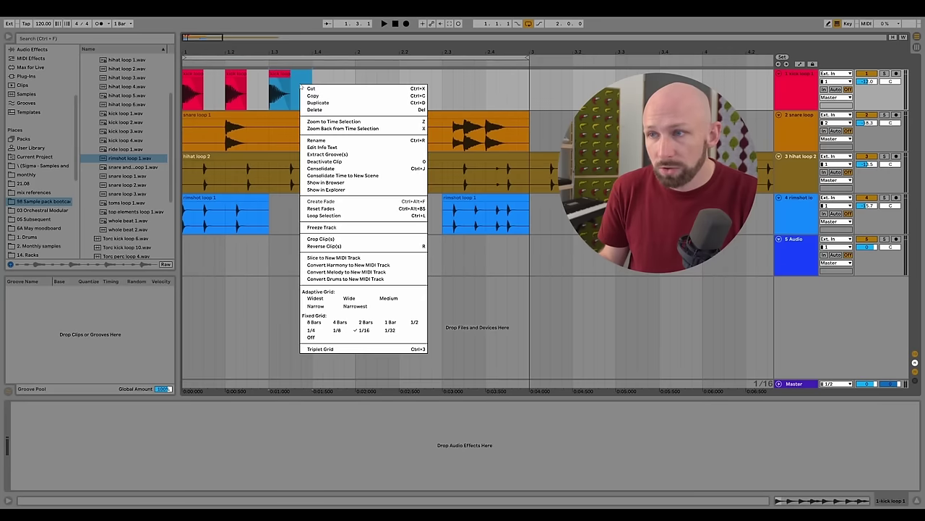
pyautogui.click(352, 102)
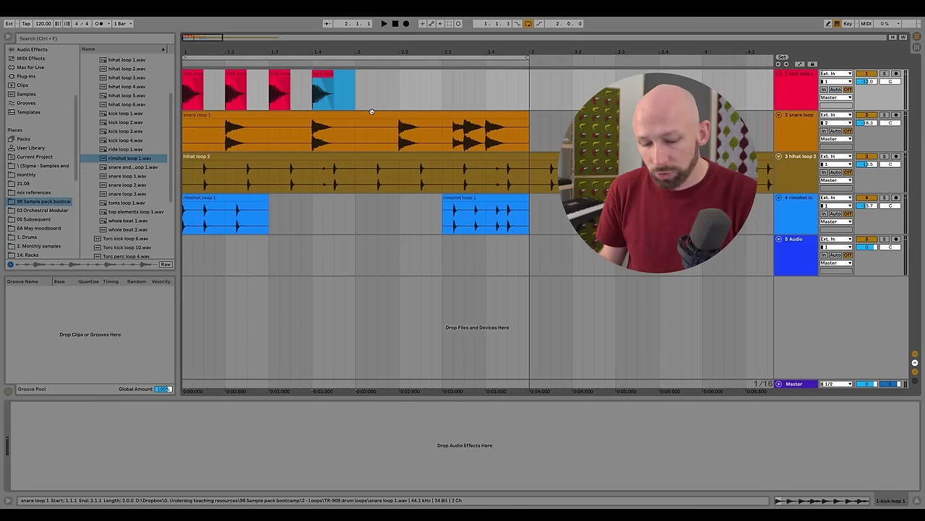
pyautogui.hotkey('ctrl', 'd')
pyautogui.hotkey('ctrl', 'd')
pyautogui.hotkey('ctrl', 'd')
pyautogui.hotkey('ctrl', 'd')
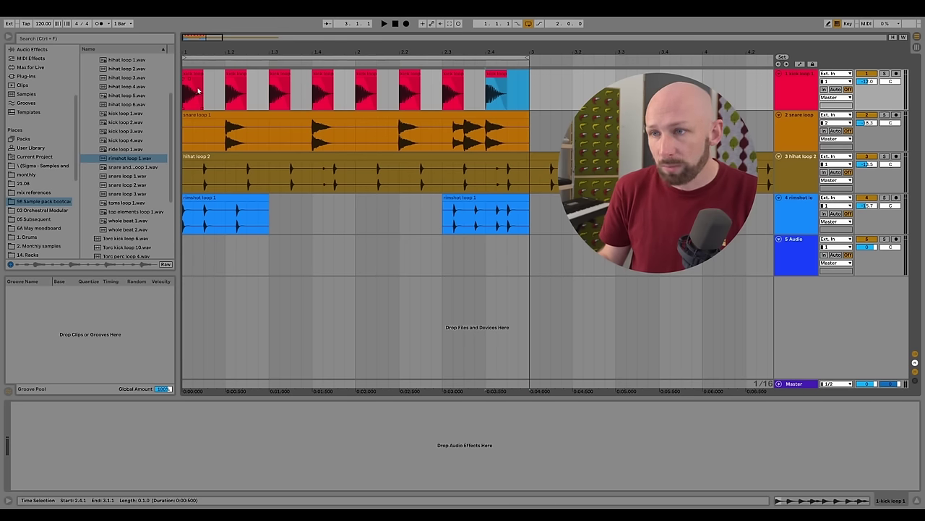
# Solo the kick track and play the rebuilt kick pattern from 1.1.1 to hear it
pyautogui.click(353, 91)
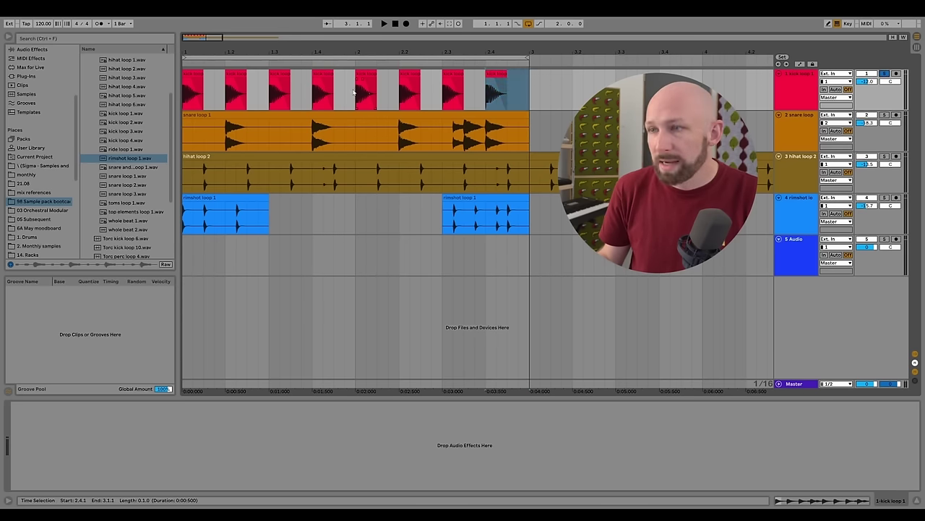
pyautogui.click(186, 92)
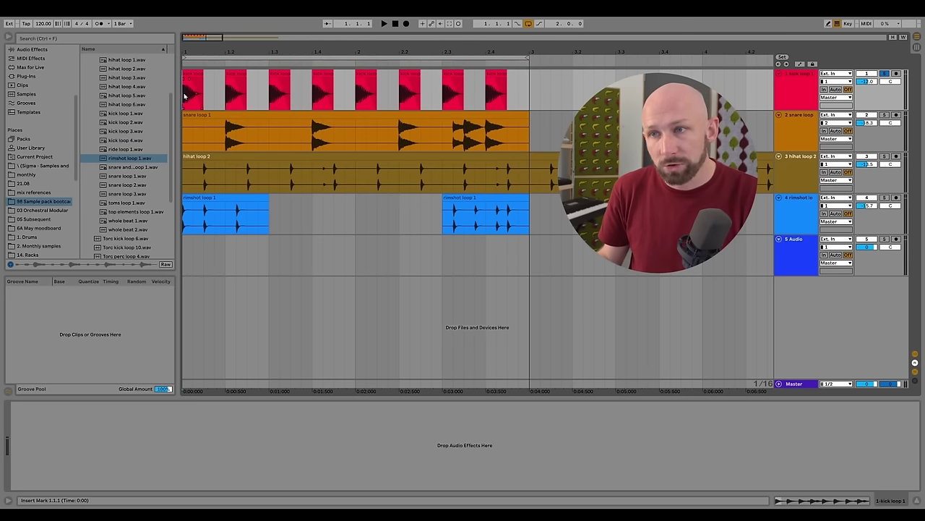
pyautogui.press('space')
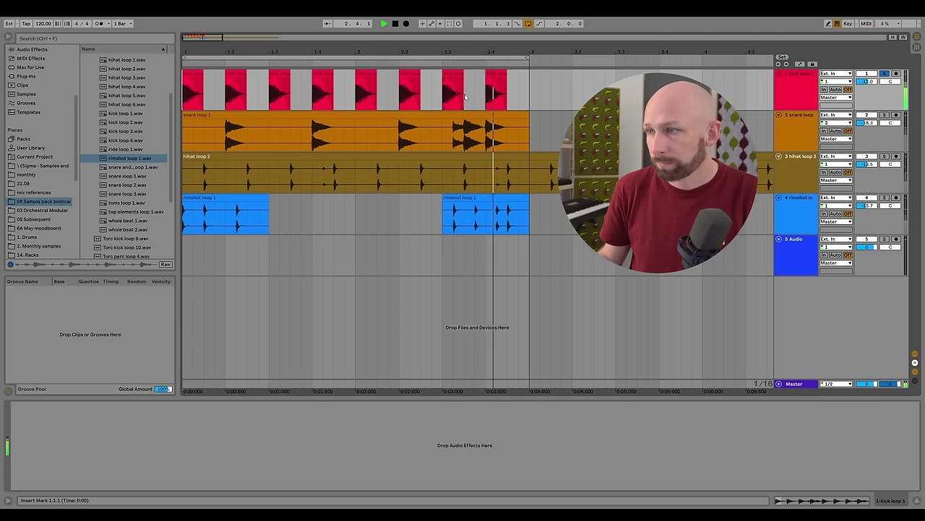
pyautogui.press('space')
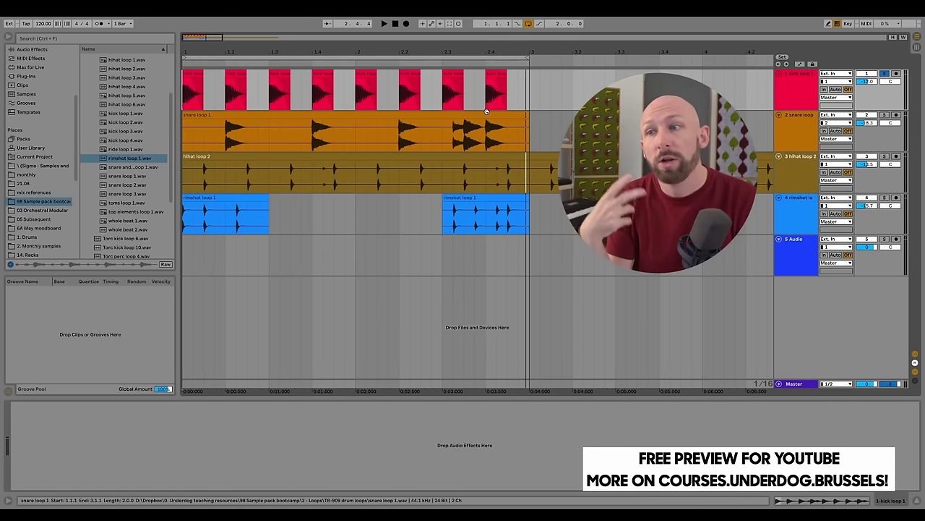
# Turn off the kick track's solo and deactivate the hihat, rimshot and empty audio tracks
pyautogui.click(501, 66)
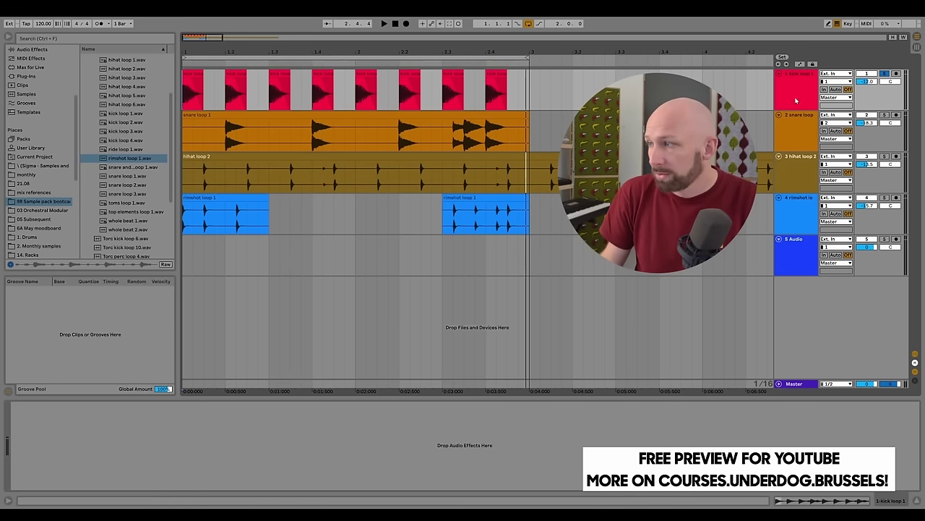
pyautogui.click(863, 158)
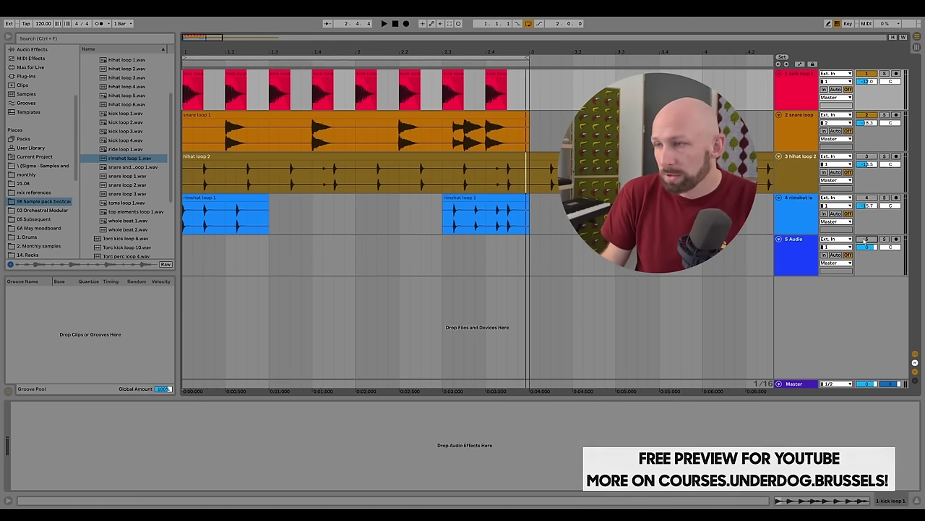
# Trim the snare loop clip to a single hit from 1.2.1 to 1.2.2, with a short fade-out at its end
pyautogui.moveTo(528, 130); pyautogui.dragTo(246, 125)
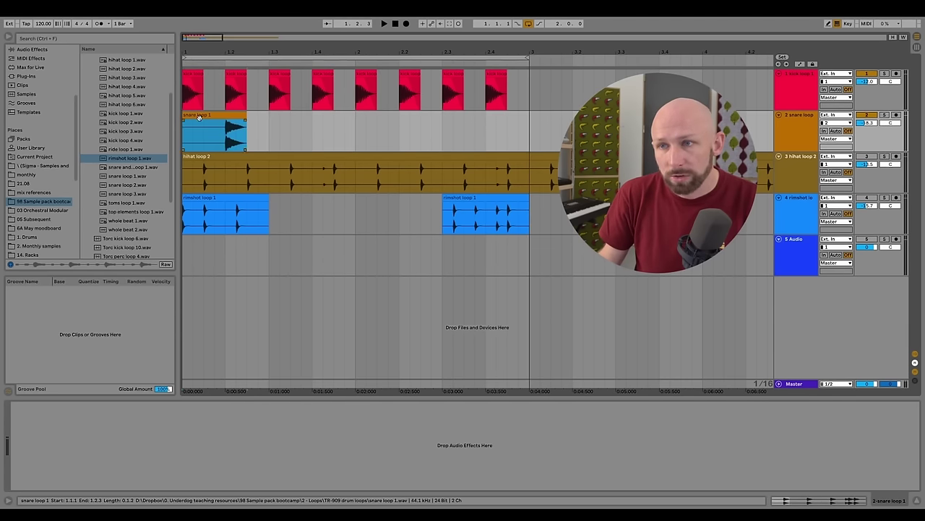
pyautogui.moveTo(185, 115); pyautogui.dragTo(236, 124)
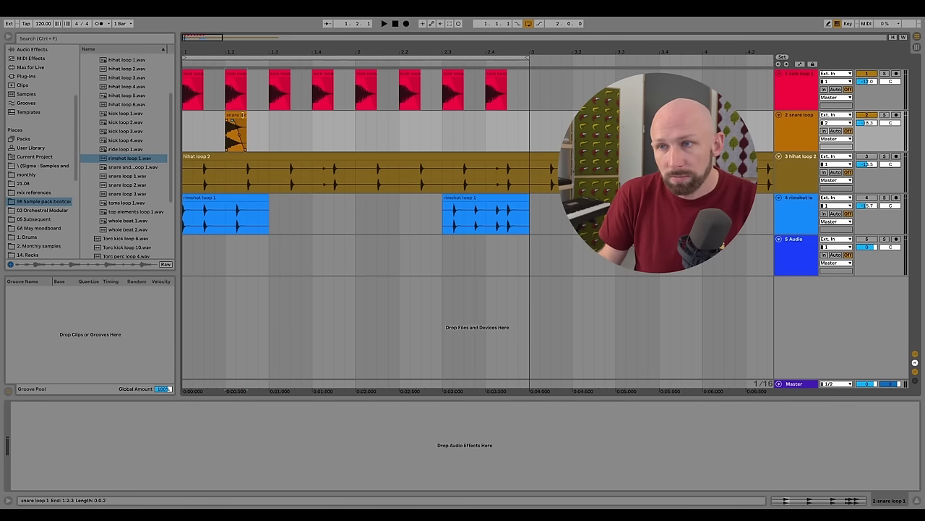
pyautogui.scroll(5, 235, 124)
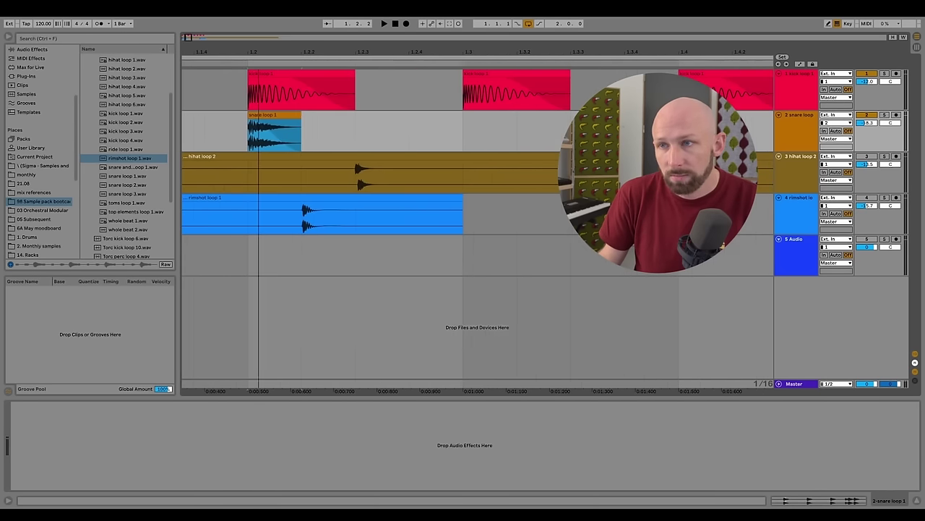
pyautogui.click(254, 122)
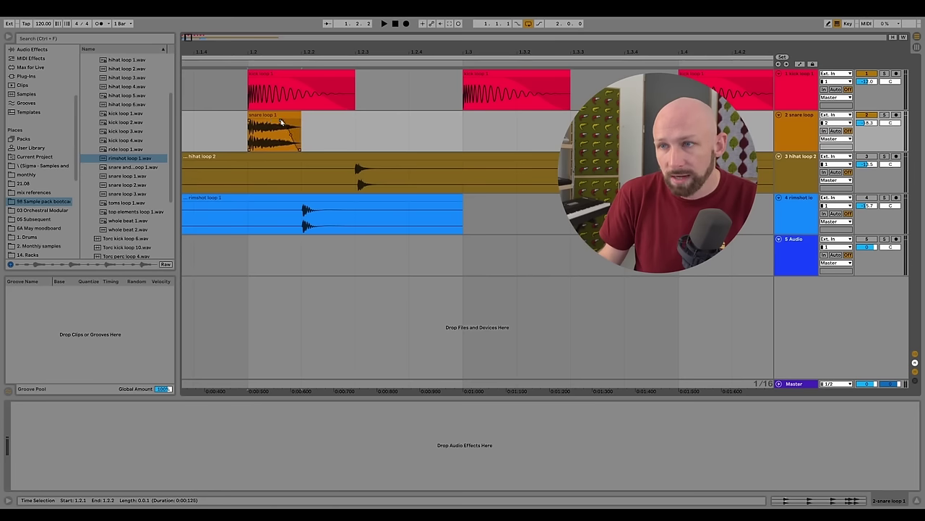
pyautogui.click(270, 116)
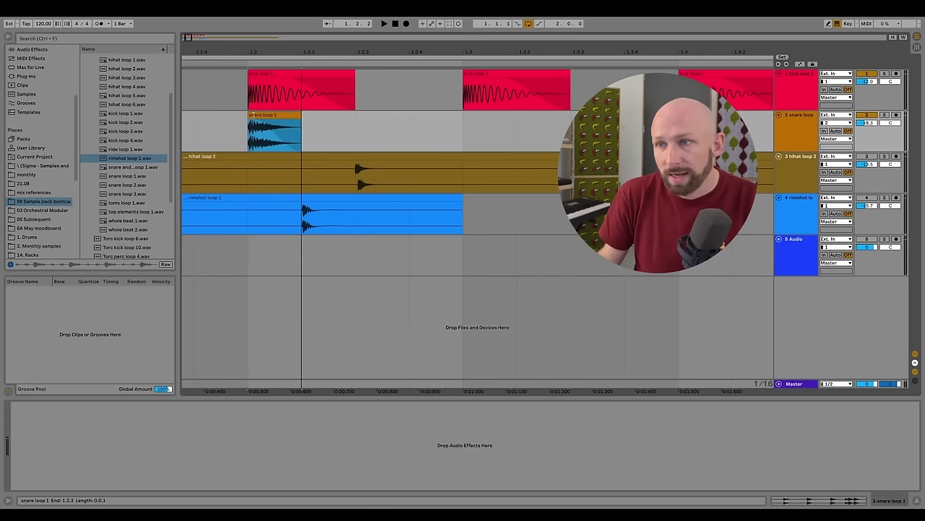
pyautogui.click(295, 137)
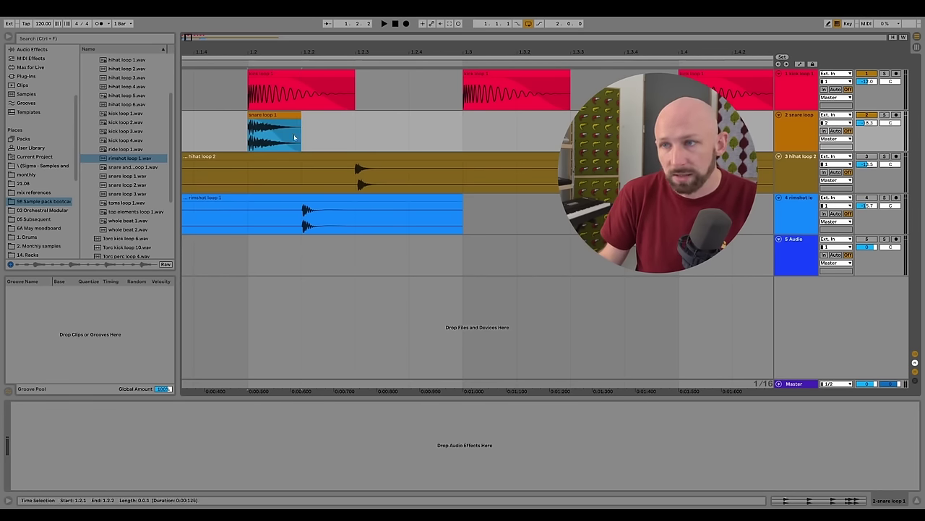
# Select the snare track's range from 1.1.1 to 1.3.1 and duplicate it three times, filling the loop up to 3.1.1
pyautogui.press('-')
pyautogui.press('-')
pyautogui.press('-')
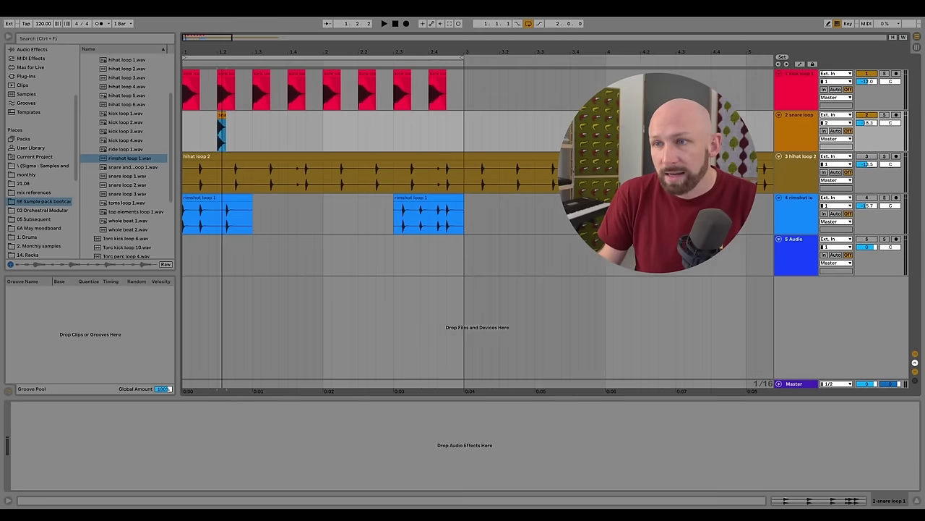
pyautogui.press('-')
pyautogui.moveTo(242, 121); pyautogui.dragTo(183, 126)
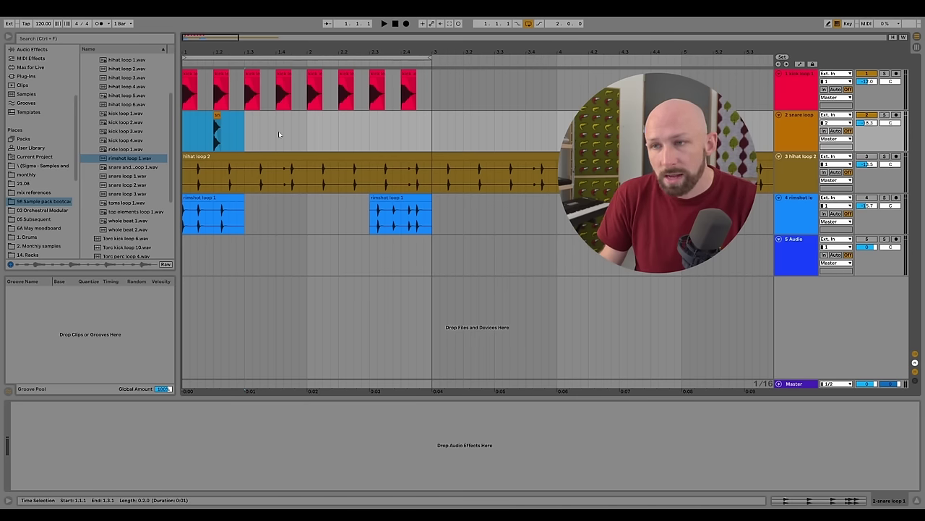
pyautogui.hotkey('ctrl', 'd')
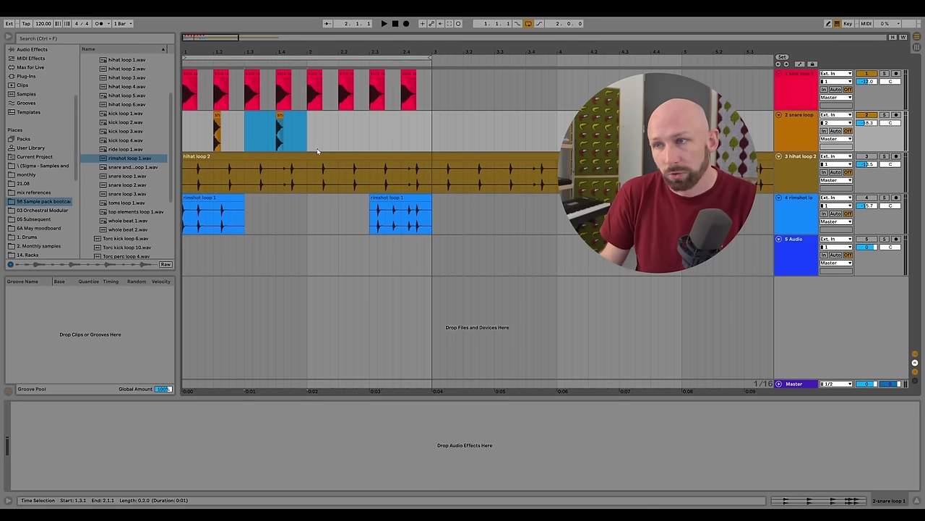
pyautogui.hotkey('ctrl', 'd')
pyautogui.hotkey('ctrl', 'd')
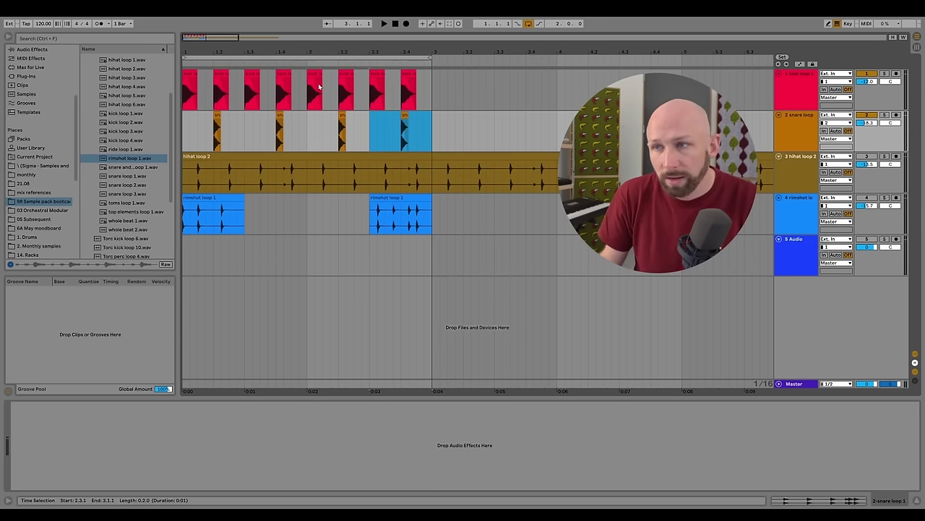
# Play the kick and snare pattern from 1.1.1 to check how they sound together
pyautogui.click(433, 128)
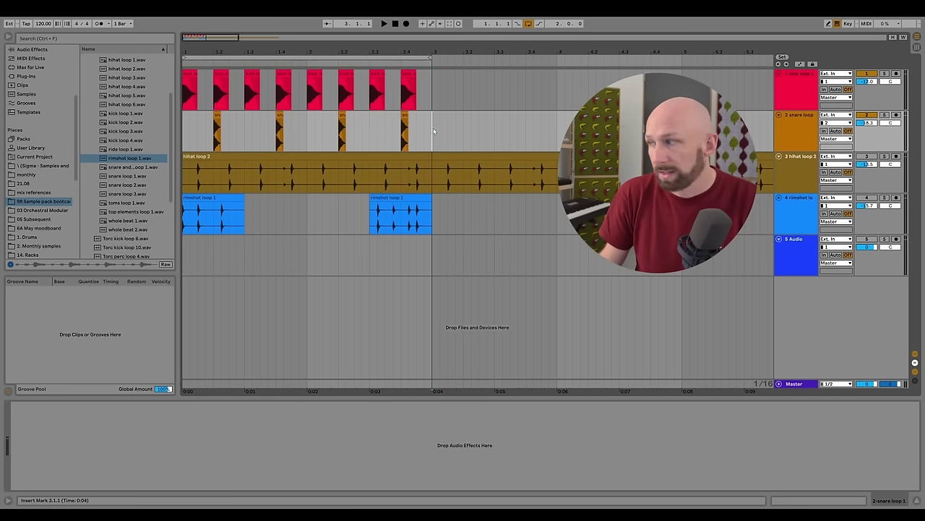
pyautogui.click(195, 133)
pyautogui.press('space')
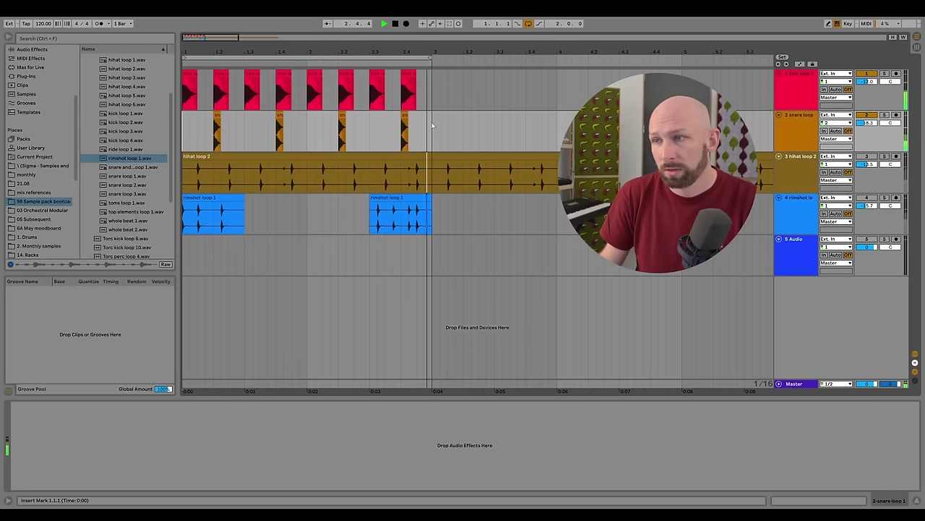
pyautogui.press('space')
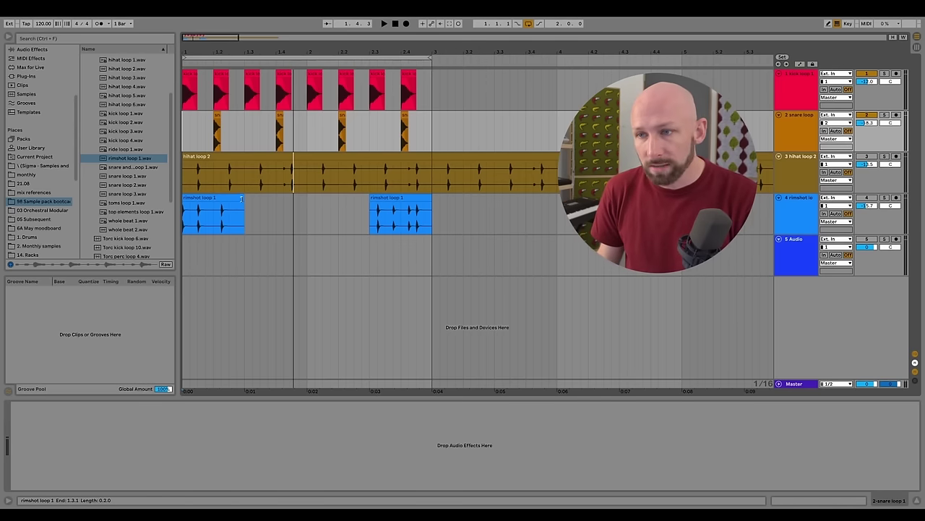
# Extend the first rimshot clip to 3.1.1 and split it at 2.2.1
pyautogui.moveTo(244, 204); pyautogui.dragTo(432, 205)
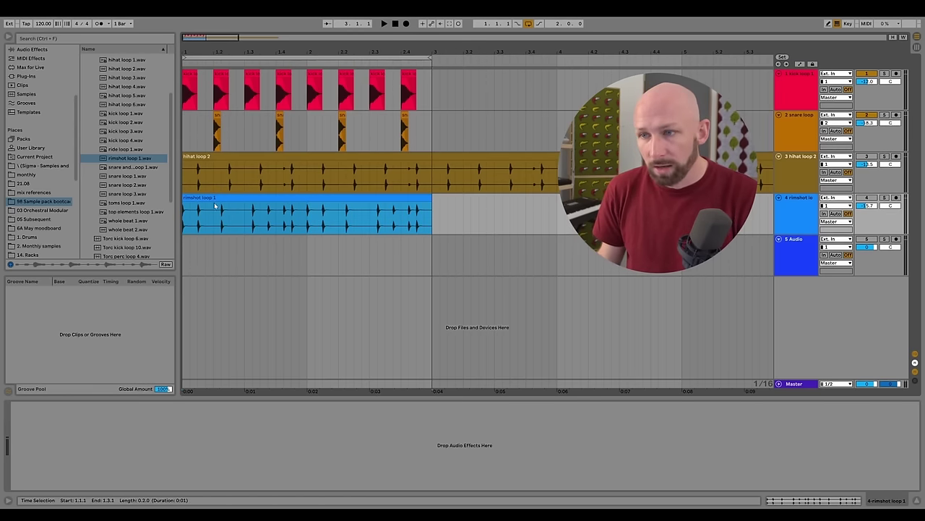
pyautogui.click(339, 219)
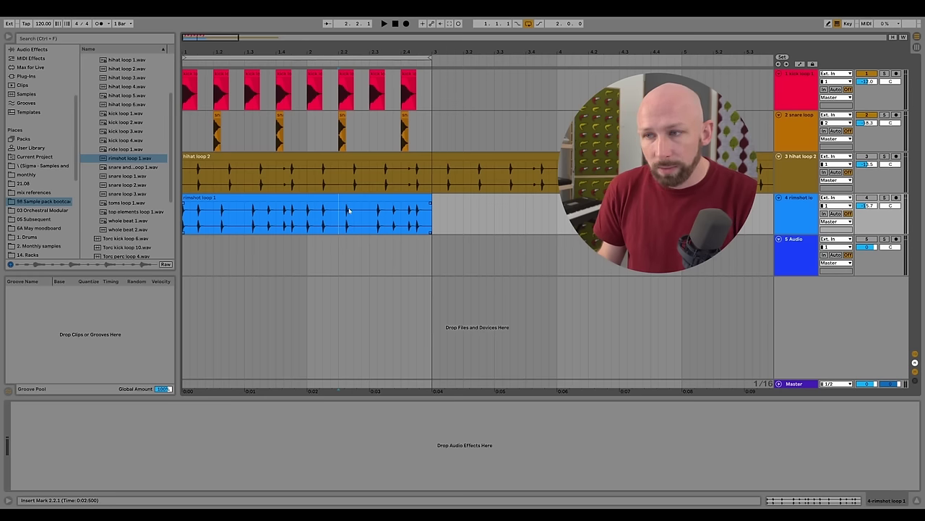
pyautogui.hotkey('ctrl', 'e')
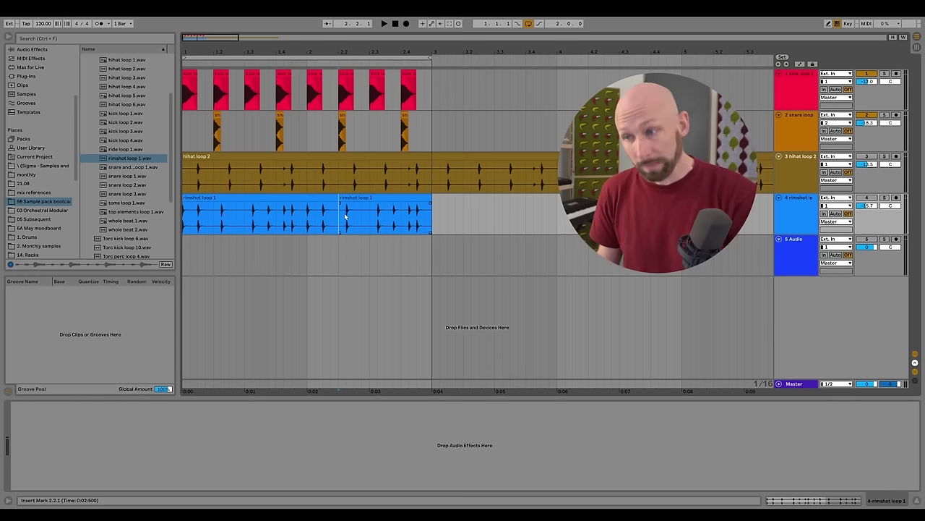
pyautogui.click(350, 213)
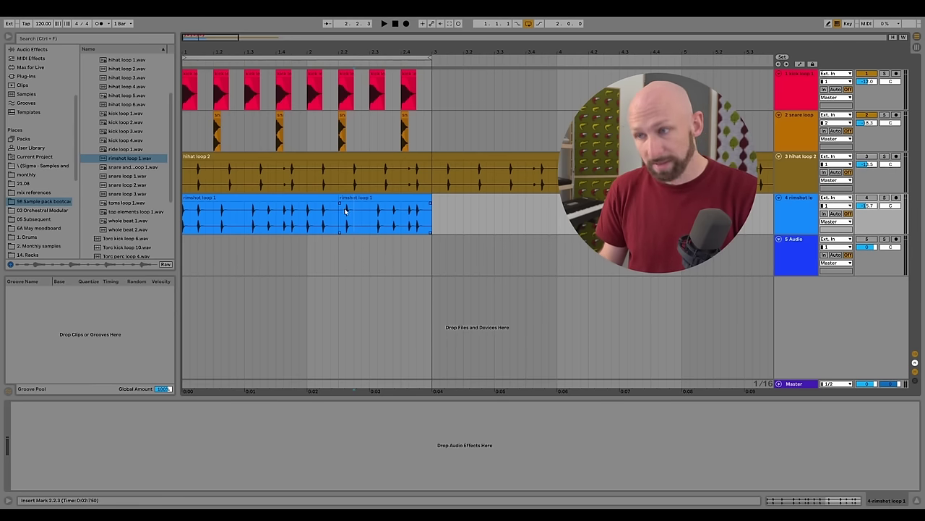
pyautogui.moveTo(339, 198)
pyautogui.mouseDown()
pyautogui.moveTo(282, 197)
pyautogui.moveTo(372, 197)
pyautogui.moveTo(296, 198)
pyautogui.moveTo(343, 198)
pyautogui.moveTo(335, 200)
pyautogui.mouseUp()
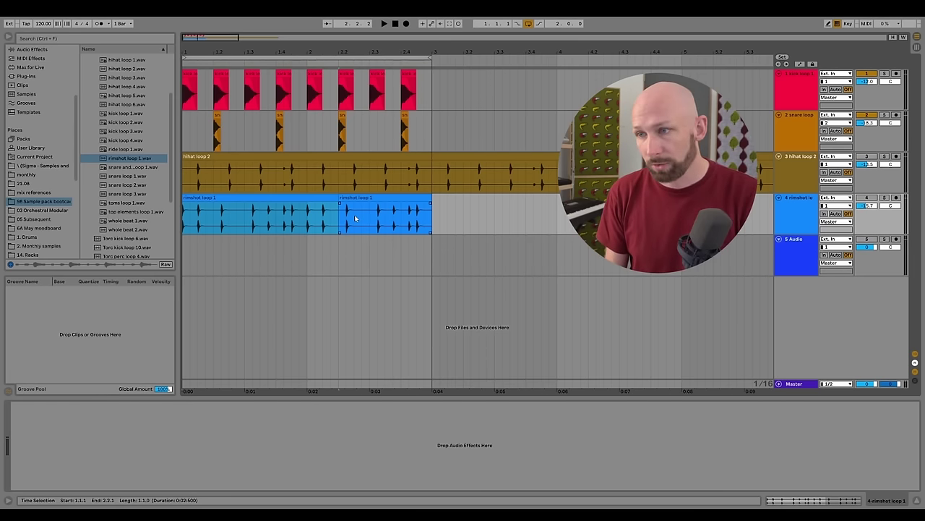
pyautogui.click(512, 226)
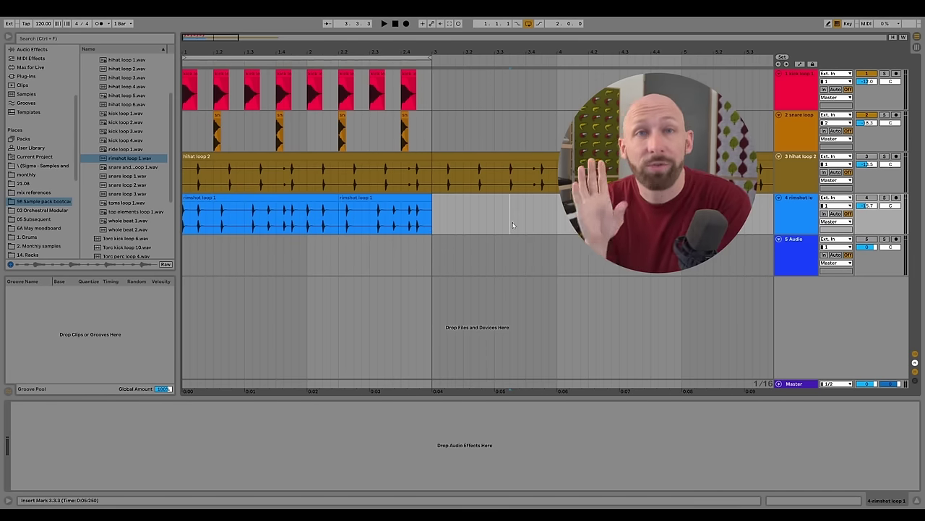